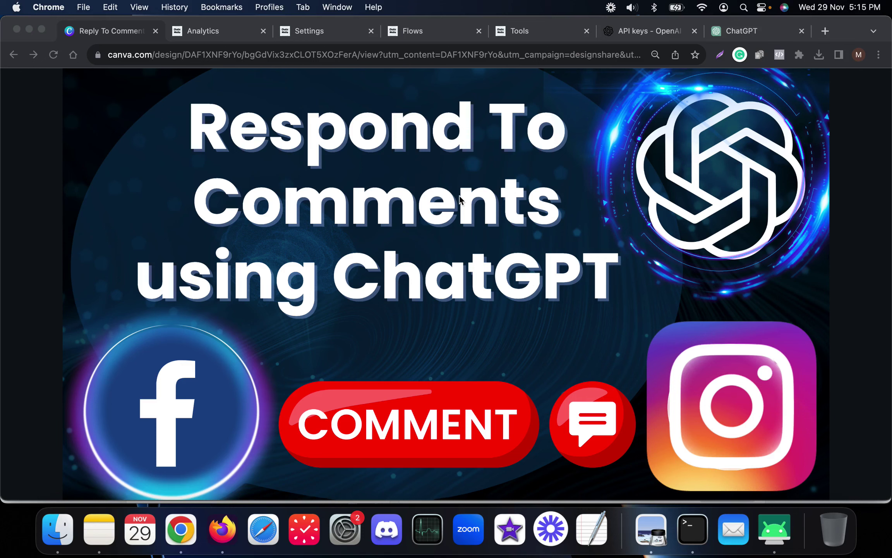
Review the OpenAI ChatGPT integration settings, the OpenAI API keys page and the Facebook and Instagram comment automation tools
{"action": "left_click", "coordinate": [309, 32]}
{"action": "scroll", "coordinate": [375, 253], "scroll_direction": "up", "scroll_amount": 3}
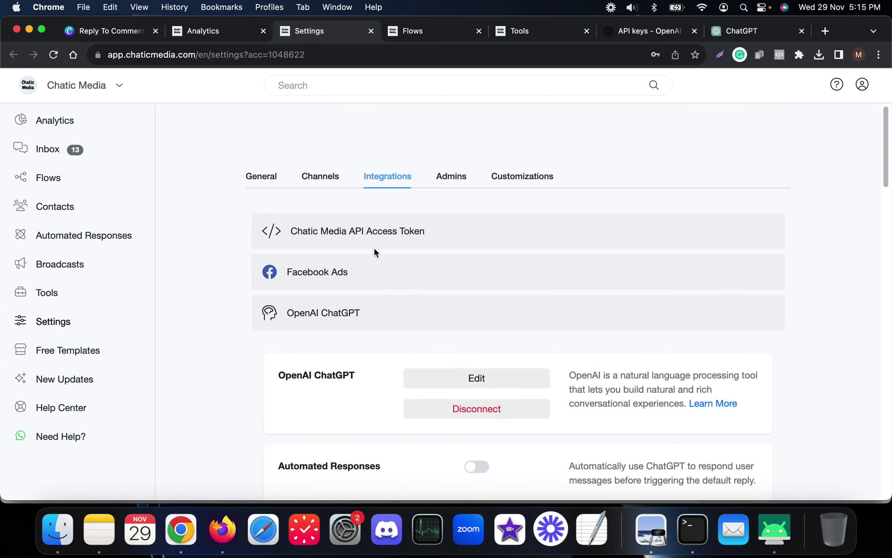
{"action": "scroll", "coordinate": [366, 206], "scroll_direction": "down", "scroll_amount": 3}
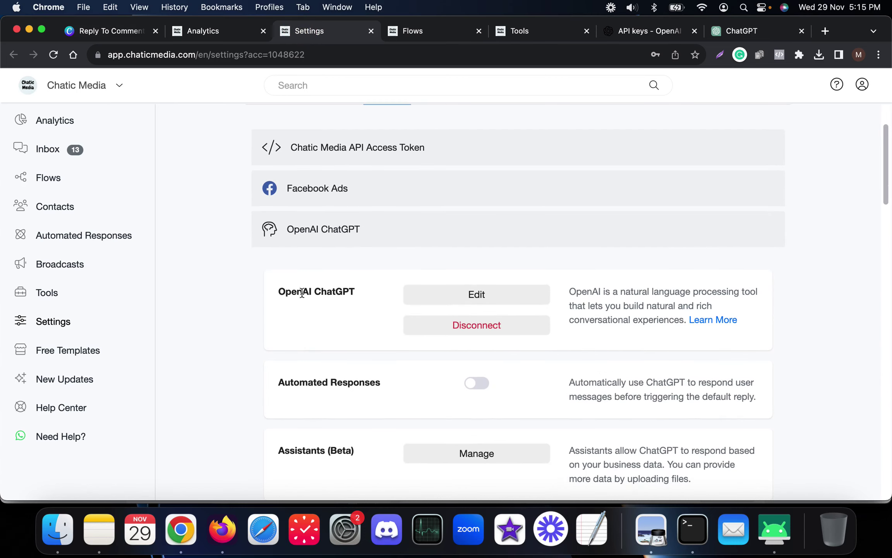
{"action": "left_click_drag", "start_coordinate": [364, 289], "coordinate": [245, 293]}
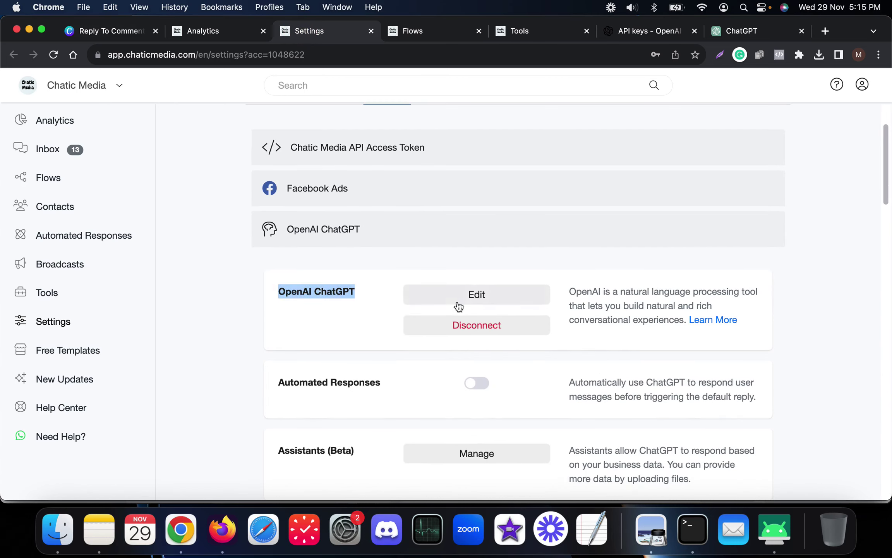
{"action": "left_click", "coordinate": [625, 27]}
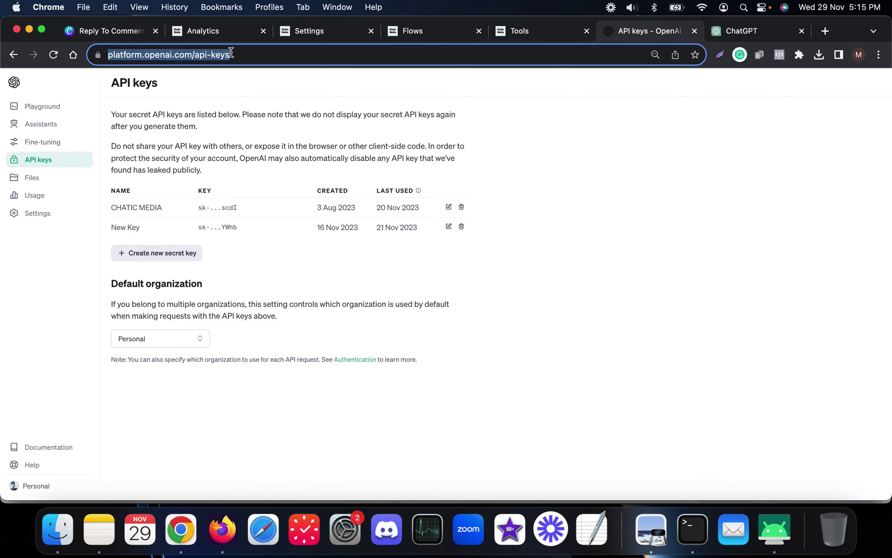
{"action": "left_click", "coordinate": [337, 38]}
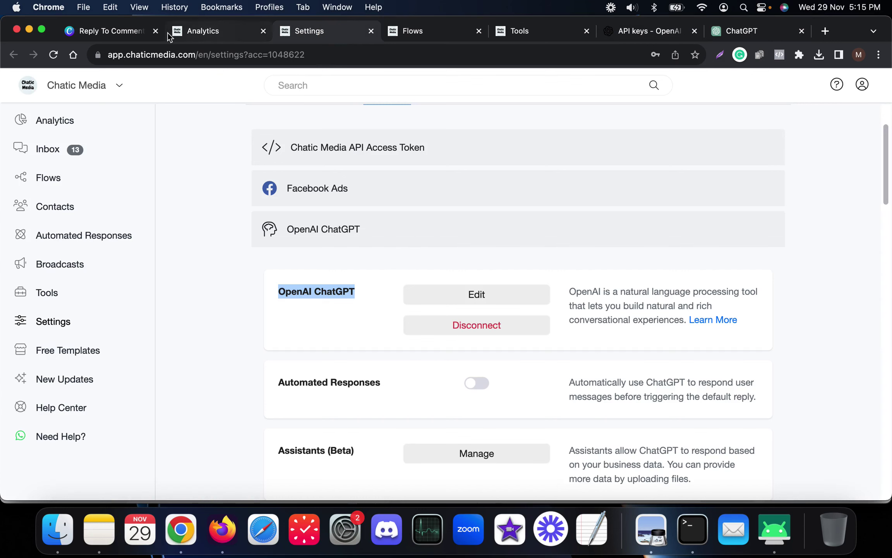
{"action": "left_click", "coordinate": [118, 33]}
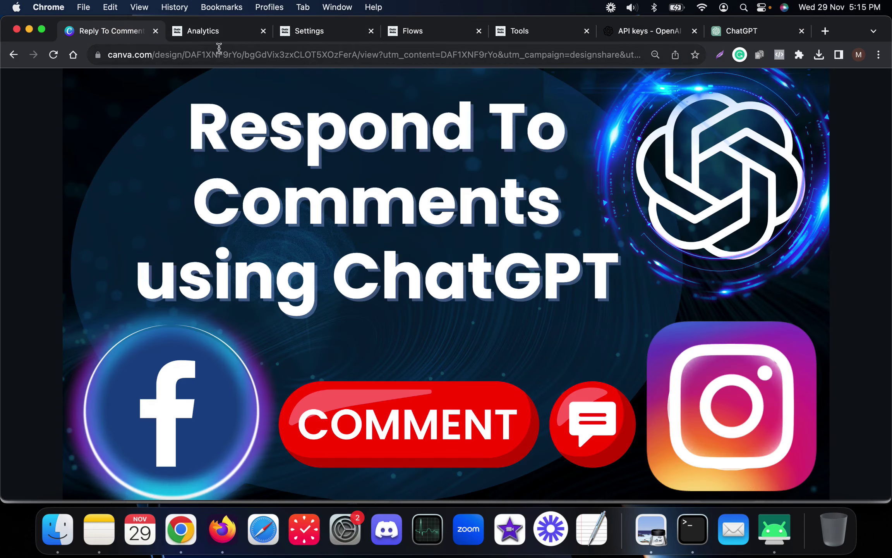
{"action": "left_click", "coordinate": [534, 38]}
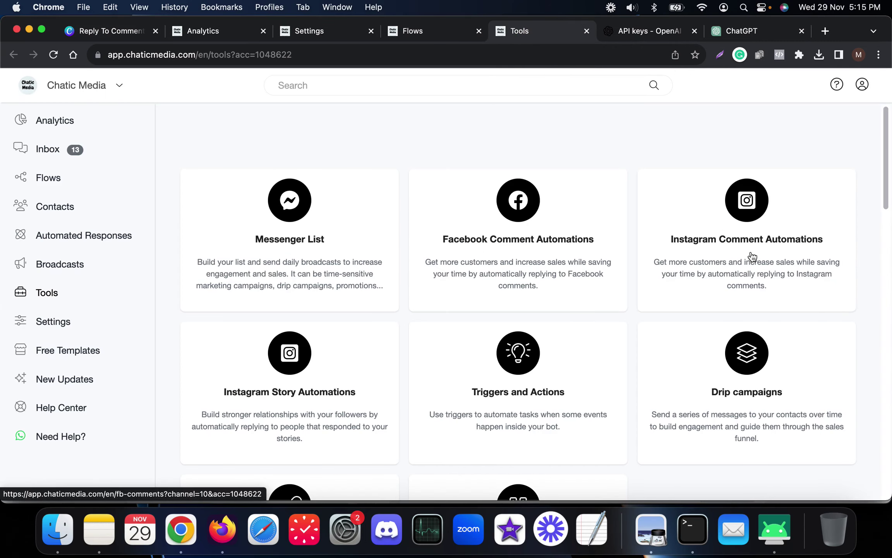
{"action": "left_click", "coordinate": [120, 38]}
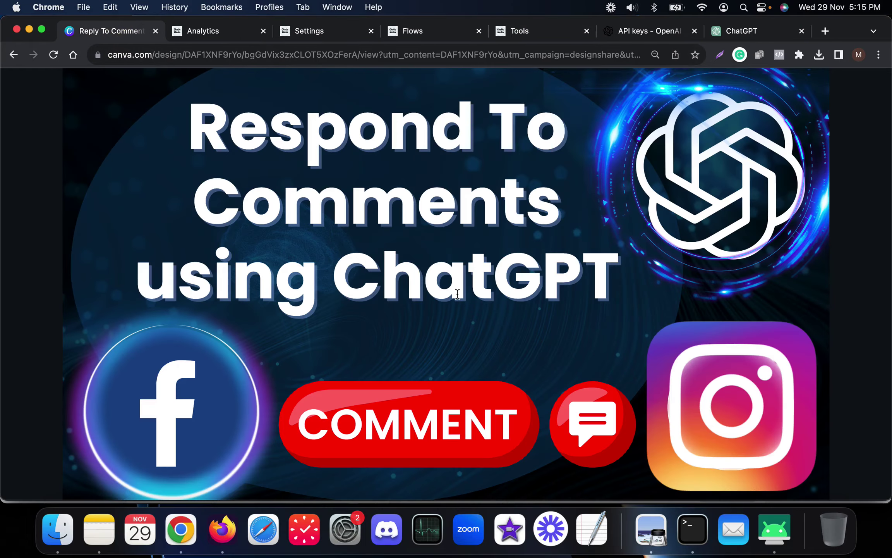
Create a new flow named "AI Comments on Facebook and Instagram"
{"action": "left_click", "coordinate": [427, 35]}
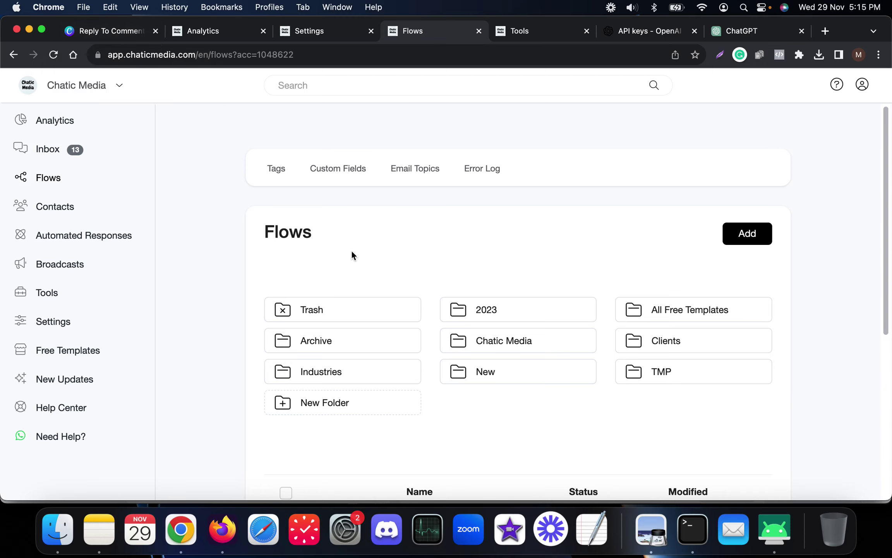
{"action": "left_click", "coordinate": [748, 236]}
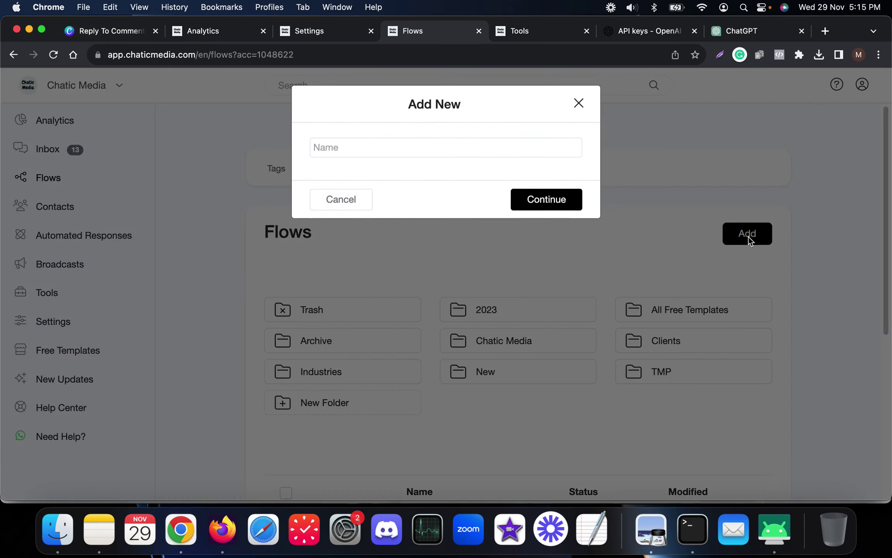
{"action": "left_click", "coordinate": [368, 152]}
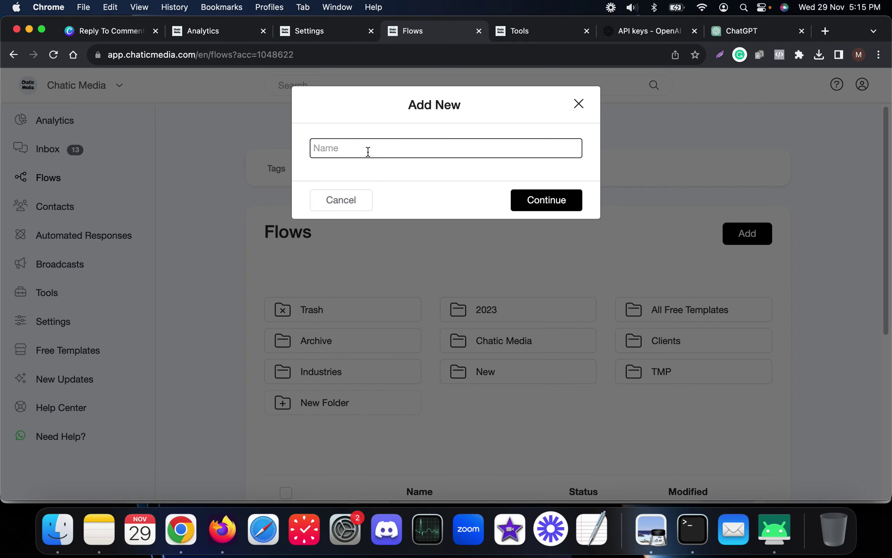
{"action": "key", "text": "F5"}
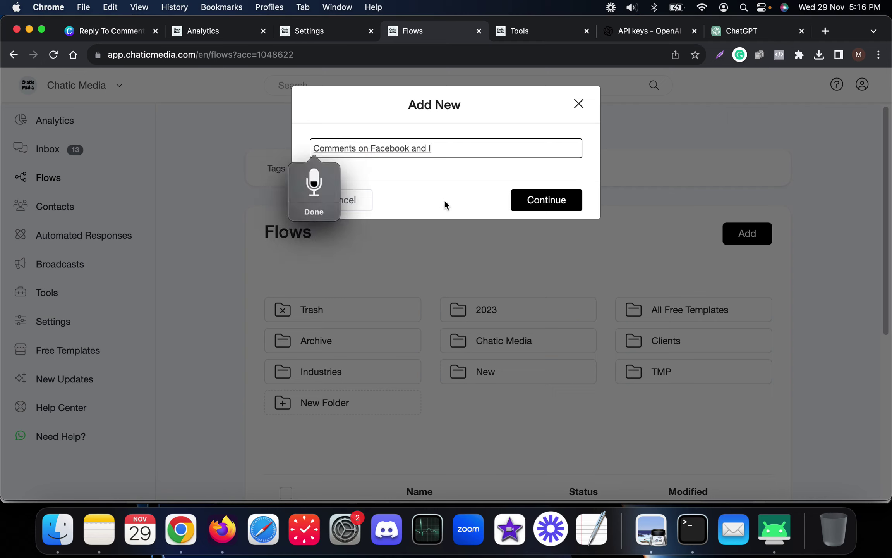
{"action": "left_click", "coordinate": [313, 212]}
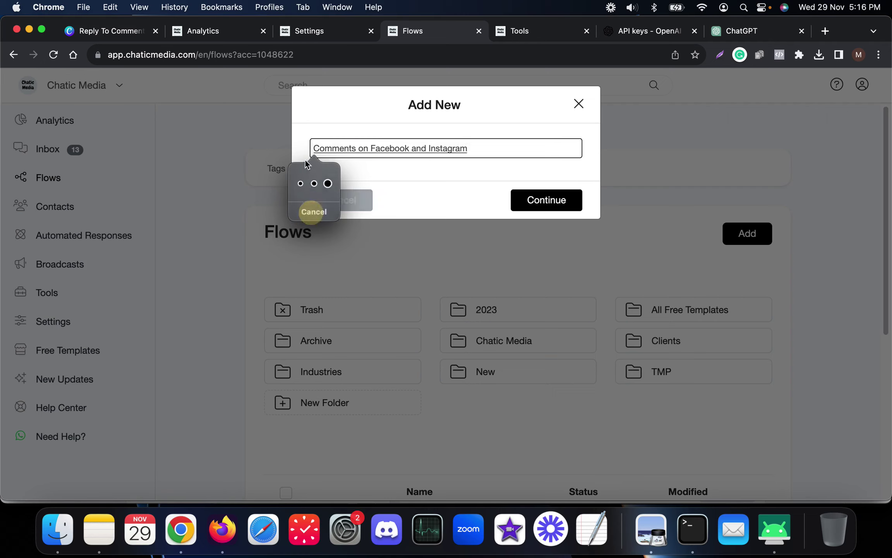
{"action": "left_click", "coordinate": [315, 149]}
{"action": "type", "text": "AO"}
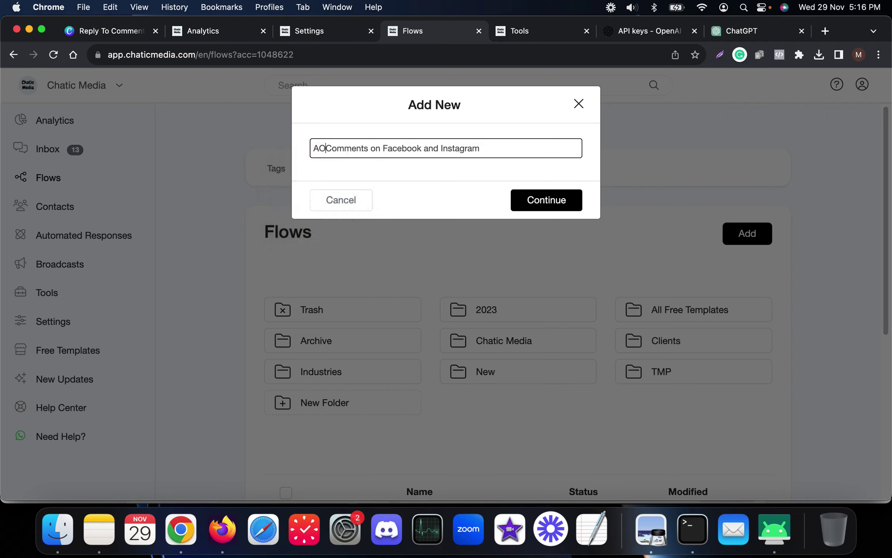
{"action": "key", "text": "BackSpace"}
{"action": "type", "text": "I"}
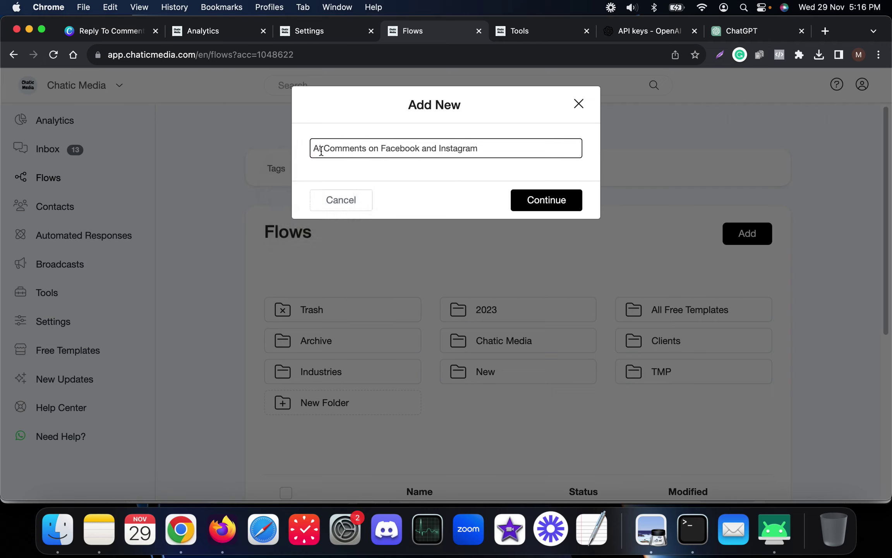
{"action": "left_click", "coordinate": [534, 201]}
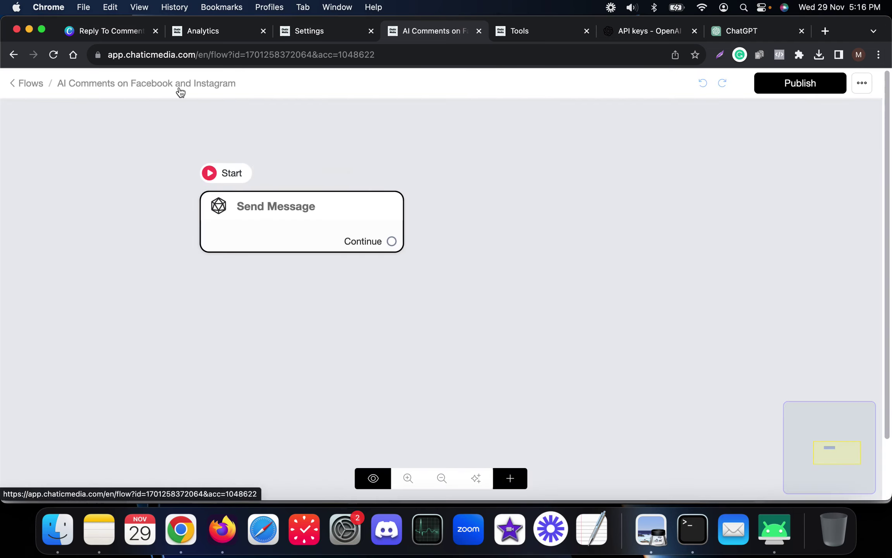
Replace the flow's Send Message step with a new Actions step set as the starting step
{"action": "left_click", "coordinate": [515, 480]}
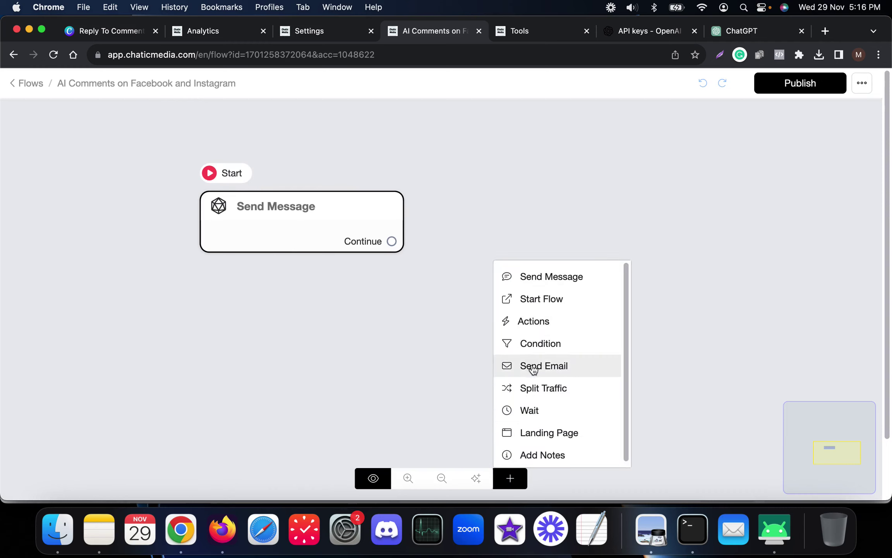
{"action": "left_click", "coordinate": [541, 329]}
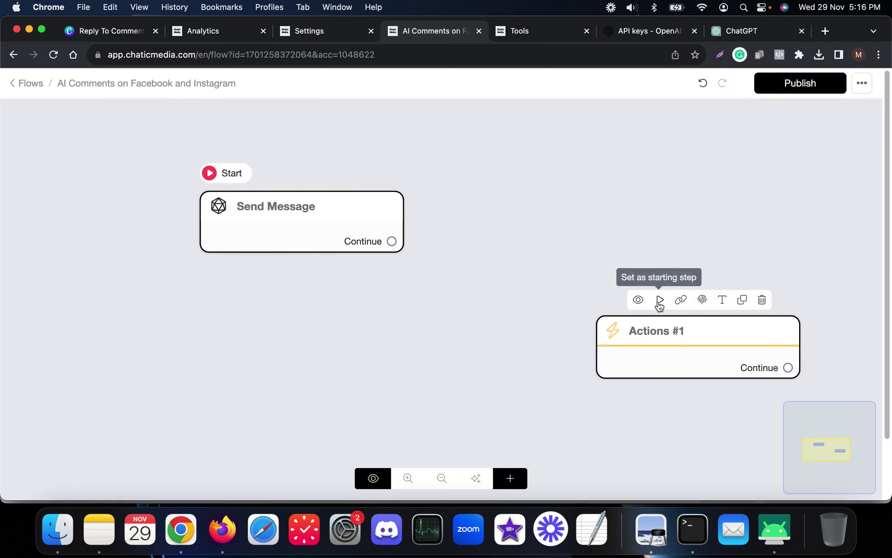
{"action": "left_click", "coordinate": [660, 300]}
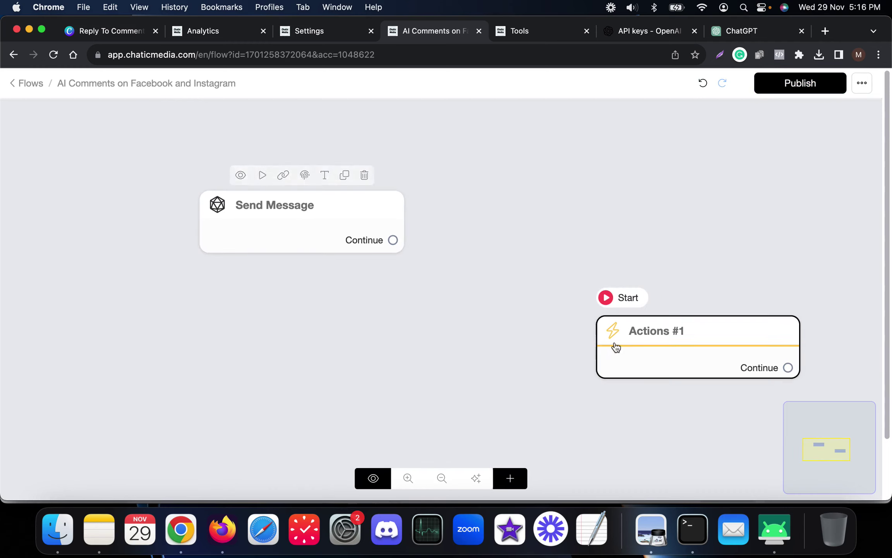
{"action": "mouse_move", "coordinate": [338, 179]}
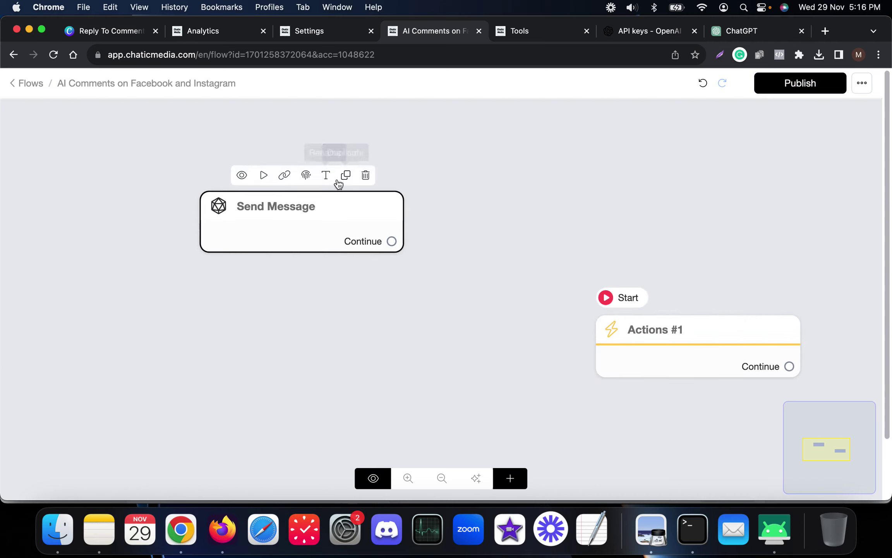
{"action": "left_click", "coordinate": [366, 177]}
{"action": "left_click_drag", "start_coordinate": [674, 364], "coordinate": [353, 285]}
Add an OpenAI action to the Actions step and set its type to Generate text - Advanced
{"action": "left_click", "coordinate": [364, 277]}
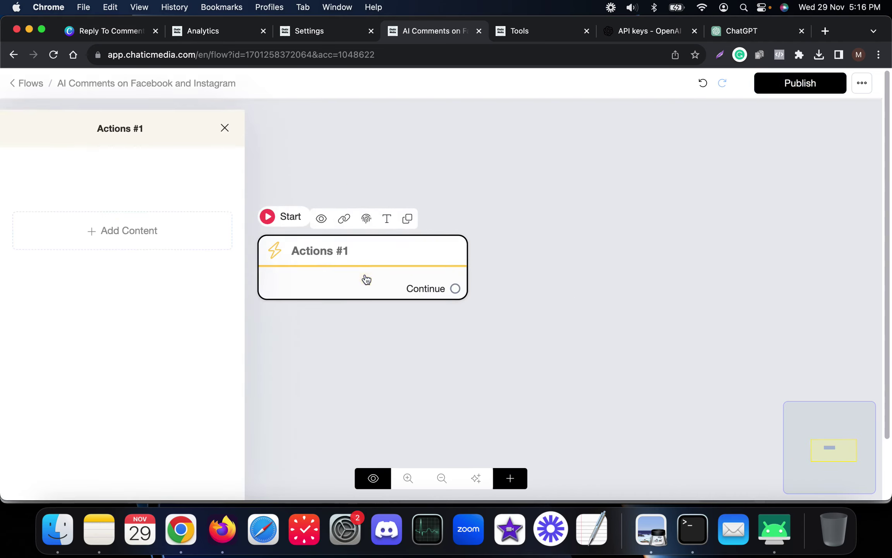
{"action": "left_click", "coordinate": [146, 237]}
{"action": "left_click", "coordinate": [87, 258]}
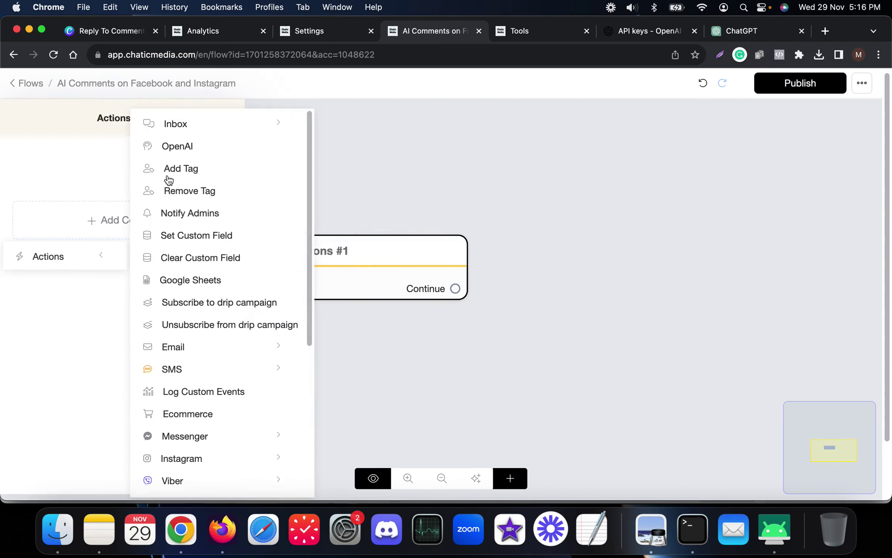
{"action": "left_click", "coordinate": [177, 146]}
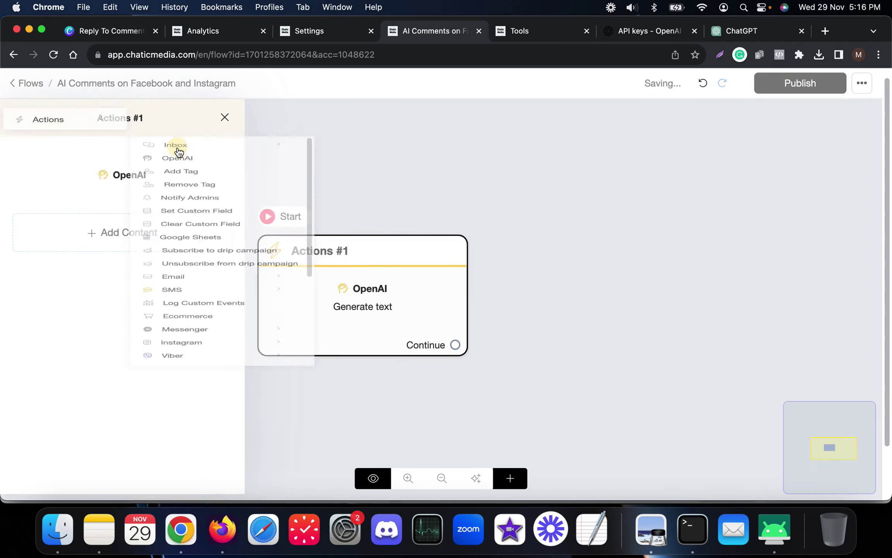
{"action": "left_click", "coordinate": [122, 173]}
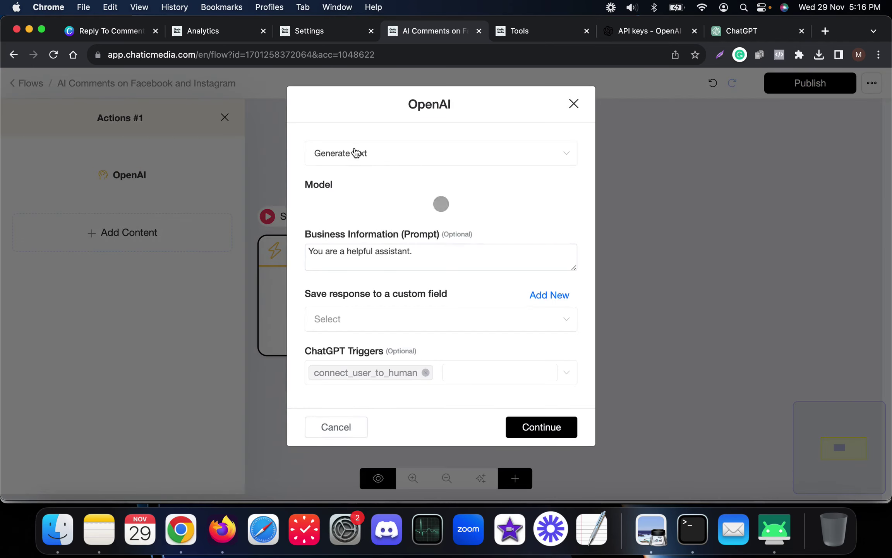
{"action": "left_click", "coordinate": [363, 155]}
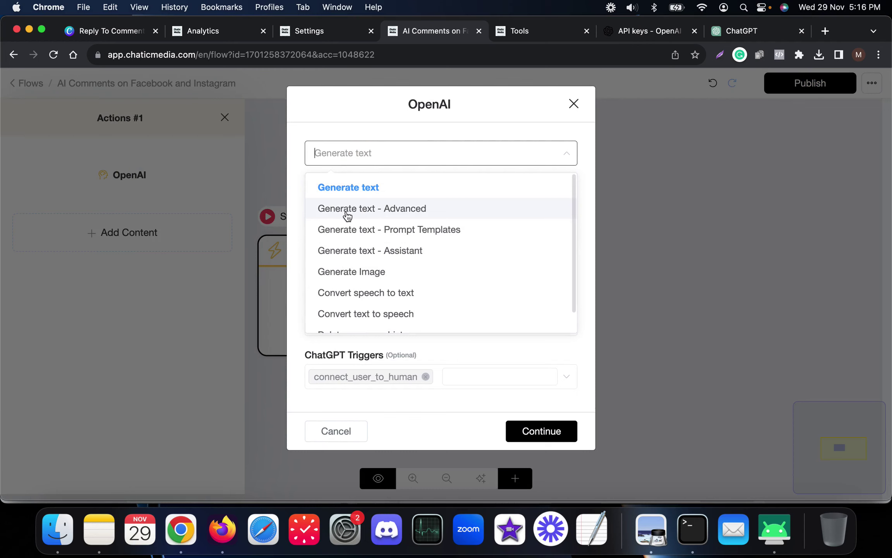
{"action": "left_click", "coordinate": [370, 209]}
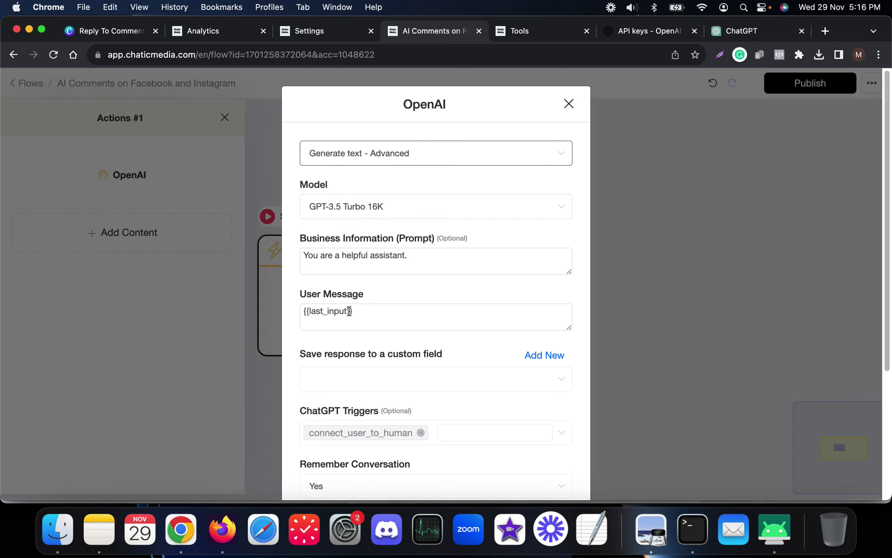
Replace the OpenAI action's user message with the Last FB comment variable, {{last_fb_comment}}
{"action": "left_click_drag", "start_coordinate": [395, 310], "coordinate": [210, 299]}
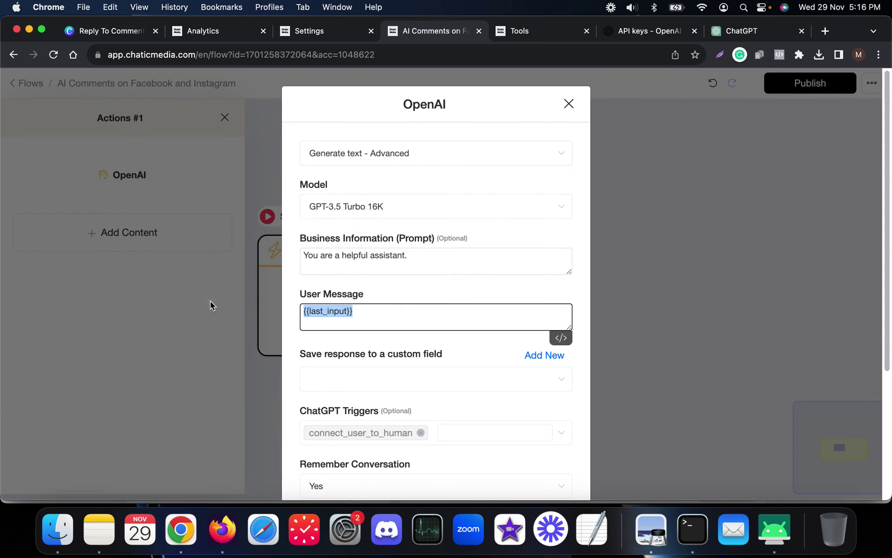
{"action": "key", "text": "BackSpace"}
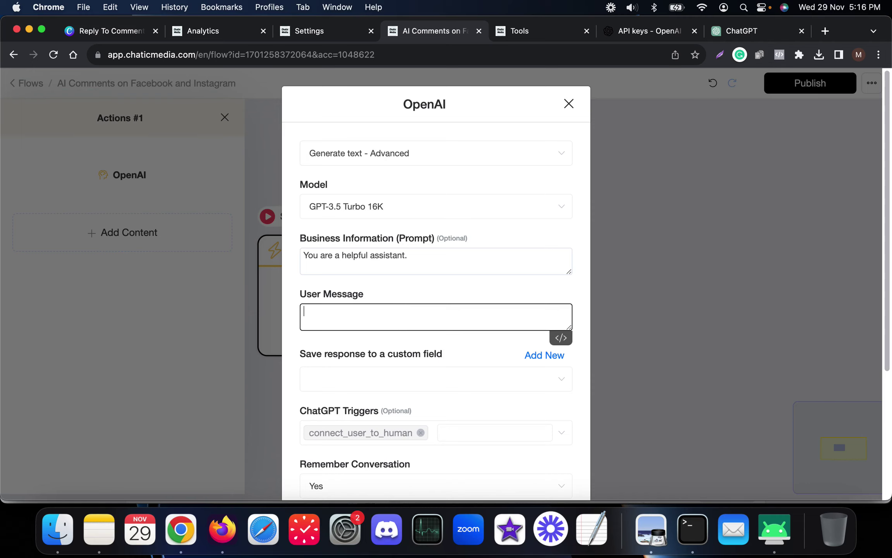
{"action": "type", "text": "{las"}
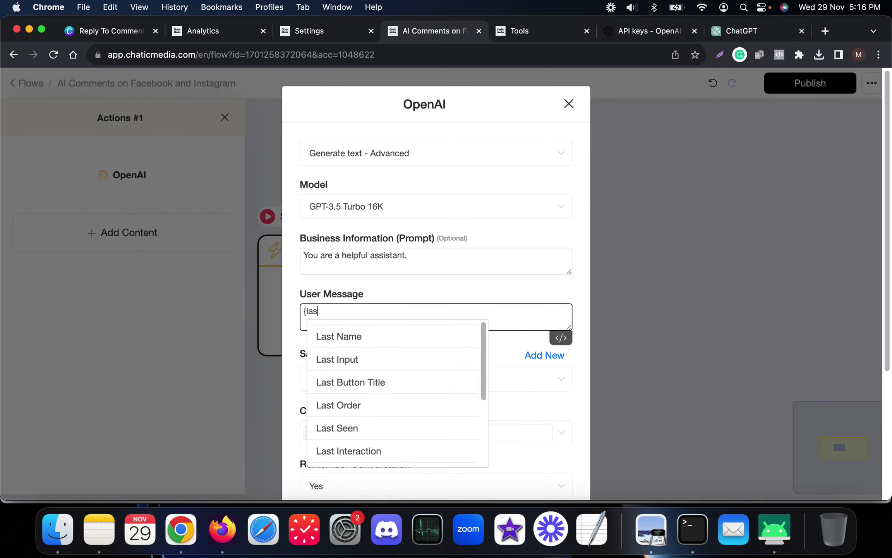
{"action": "scroll", "coordinate": [378, 405], "scroll_direction": "down", "scroll_amount": 3}
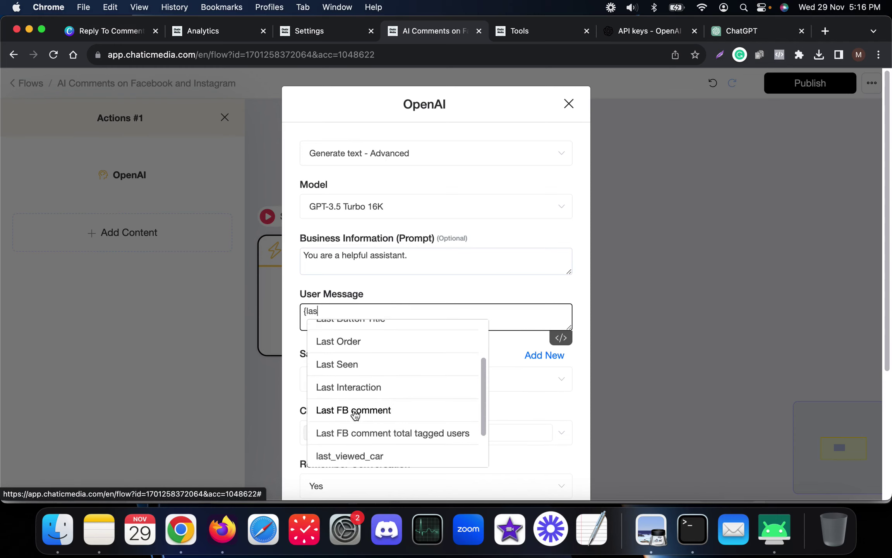
{"action": "left_click", "coordinate": [358, 413]}
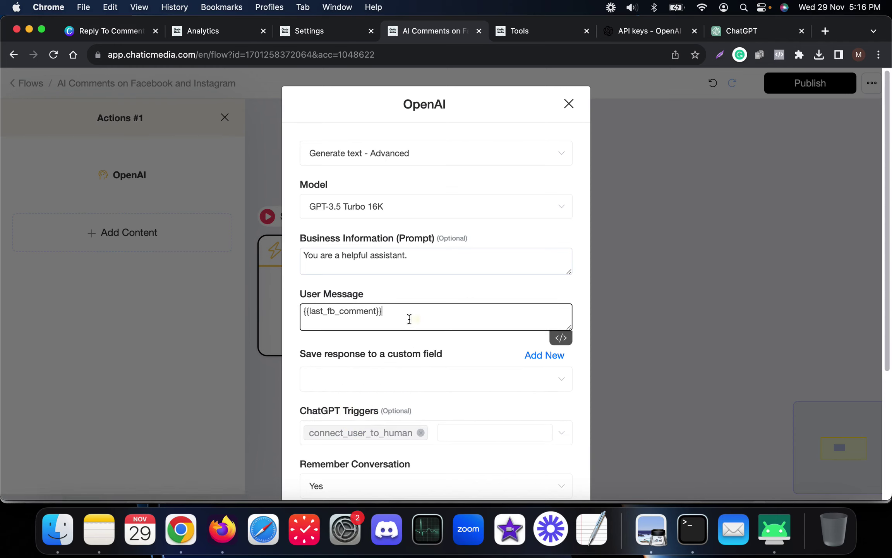
{"action": "left_click_drag", "start_coordinate": [407, 317], "coordinate": [312, 316]}
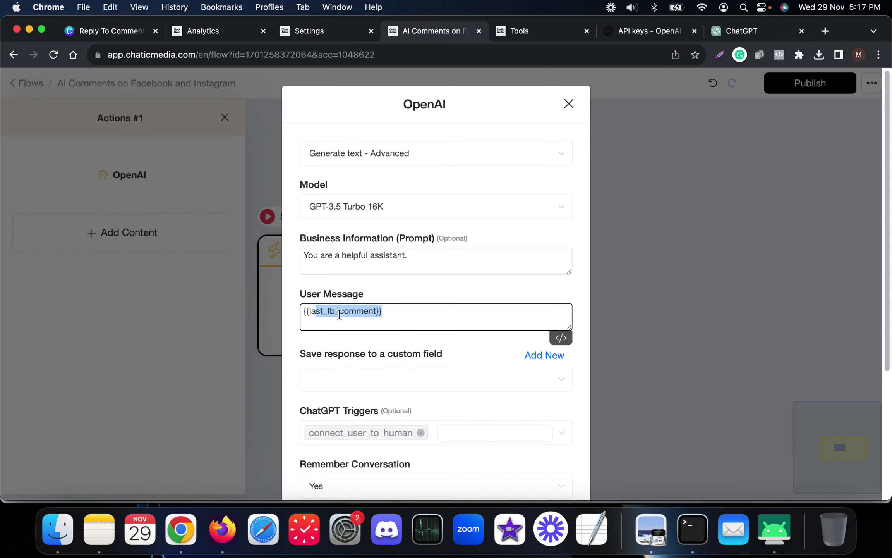
Add blank lines after "You are a helpful assistant." in the Business Information prompt and enlarge the prompt box
{"action": "triple_click", "coordinate": [425, 255]}
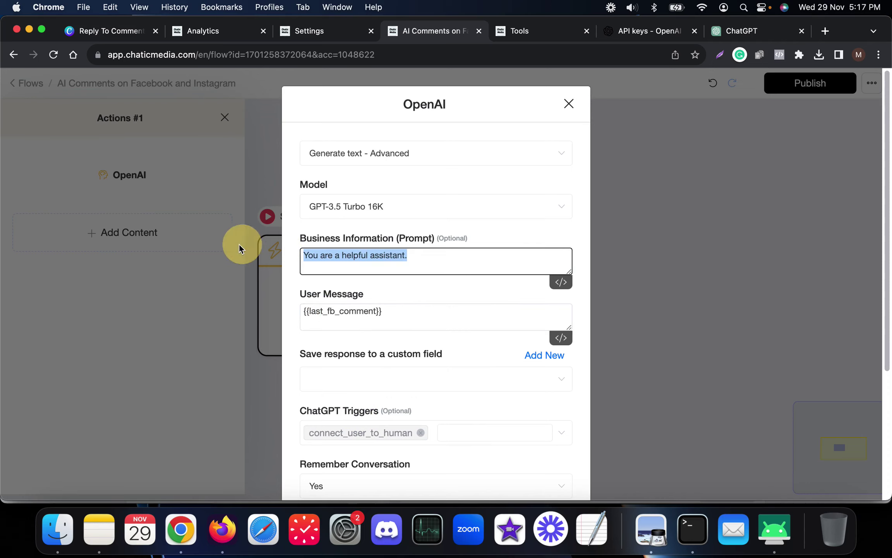
{"action": "left_click", "coordinate": [418, 255]}
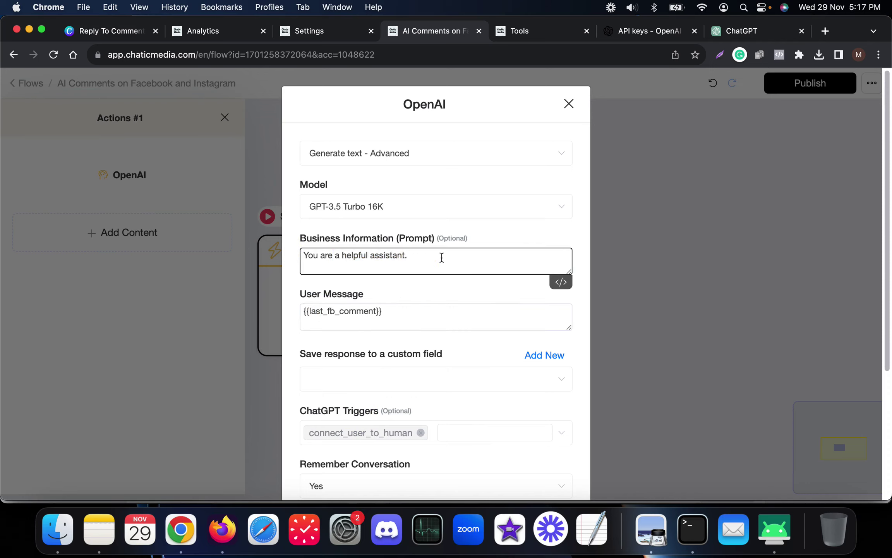
{"action": "key", "text": "Return"}
{"action": "key", "text": "Return"}
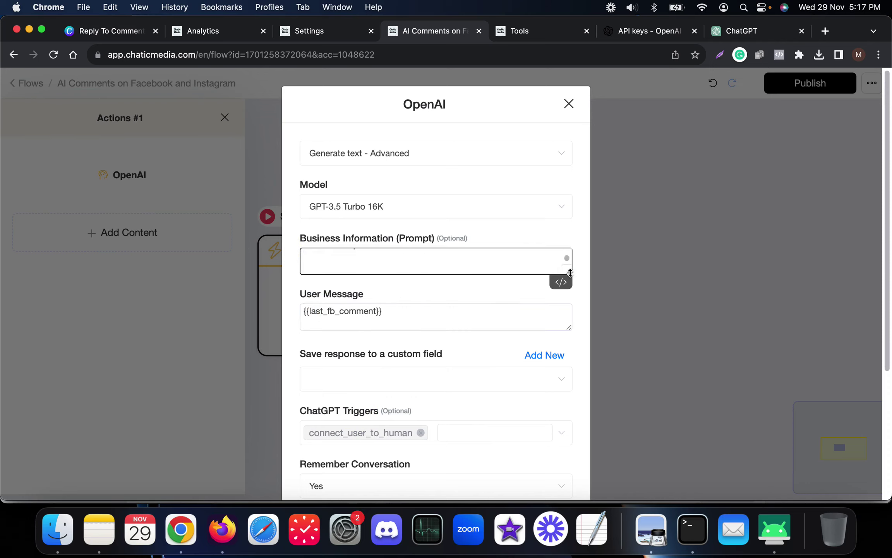
{"action": "left_click_drag", "start_coordinate": [569, 272], "coordinate": [558, 407]}
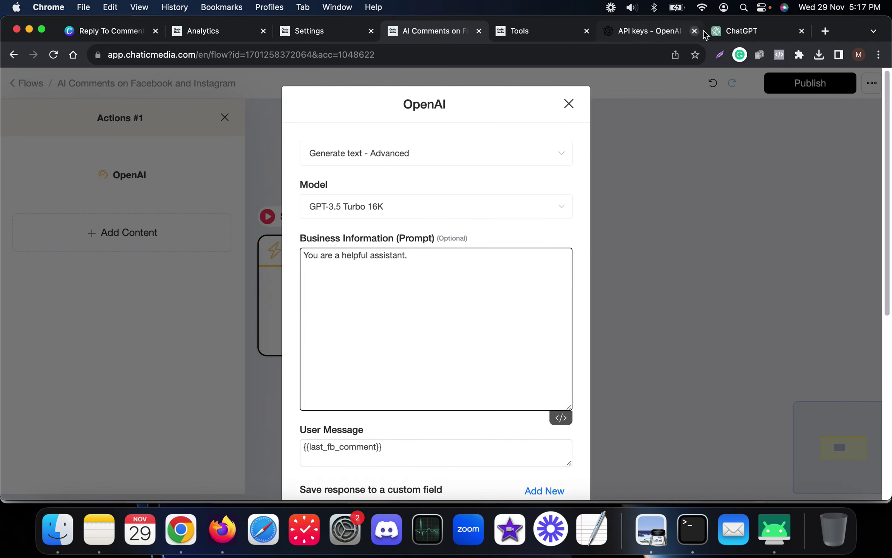
Copy the Blissful Beginnings knowledge base from the ChatGPT conversation, through its Disclaimer, and paste it below the prompt's first sentence
{"action": "left_click", "coordinate": [734, 32]}
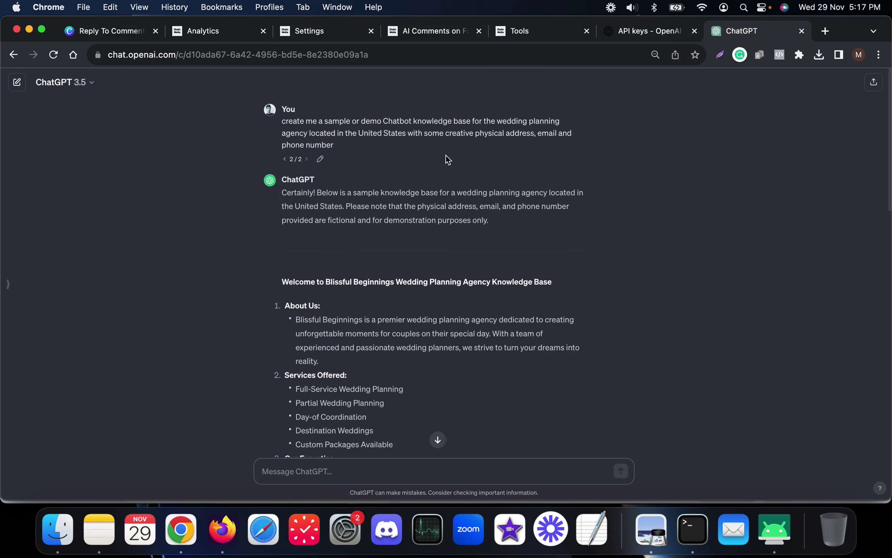
{"action": "scroll", "coordinate": [393, 168], "scroll_direction": "down", "scroll_amount": 5}
{"action": "scroll", "coordinate": [393, 166], "scroll_direction": "down", "scroll_amount": 2}
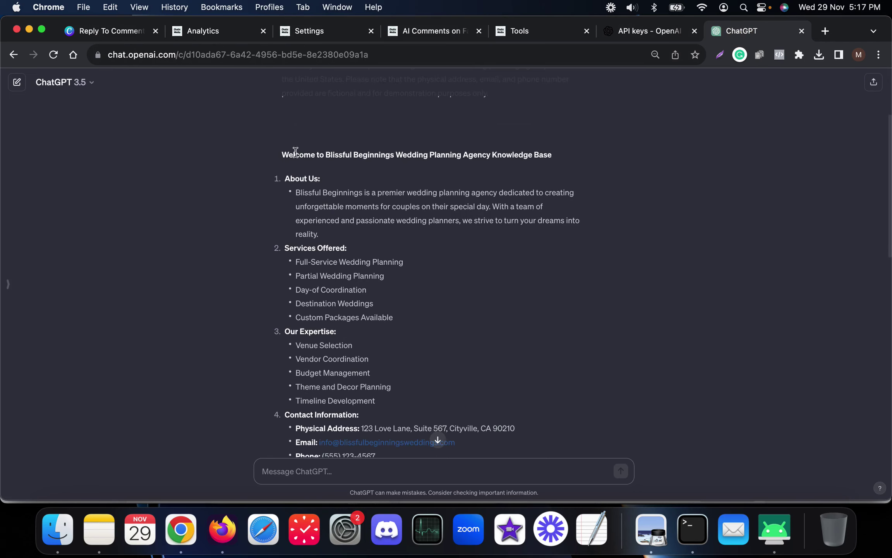
{"action": "left_click_drag", "start_coordinate": [282, 154], "coordinate": [488, 333]}
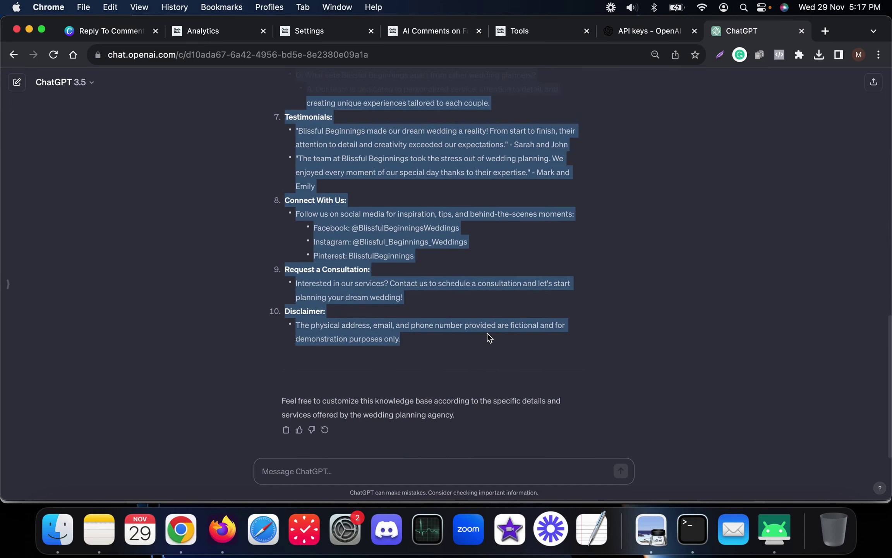
{"action": "key", "text": "super+c"}
{"action": "left_click", "coordinate": [411, 35]}
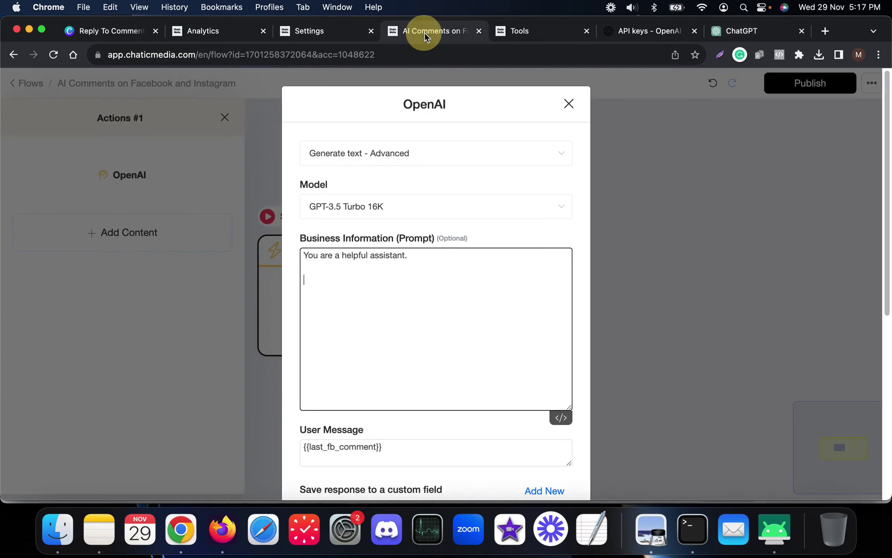
{"action": "key", "text": "super+v"}
Extend the prompt's opening sentence to "You are a helpful assistant to Blissful Beginnings Wedding Planning Agency."
{"action": "scroll", "coordinate": [417, 334], "scroll_direction": "up", "scroll_amount": 4}
{"action": "scroll", "coordinate": [416, 333], "scroll_direction": "up", "scroll_amount": 10}
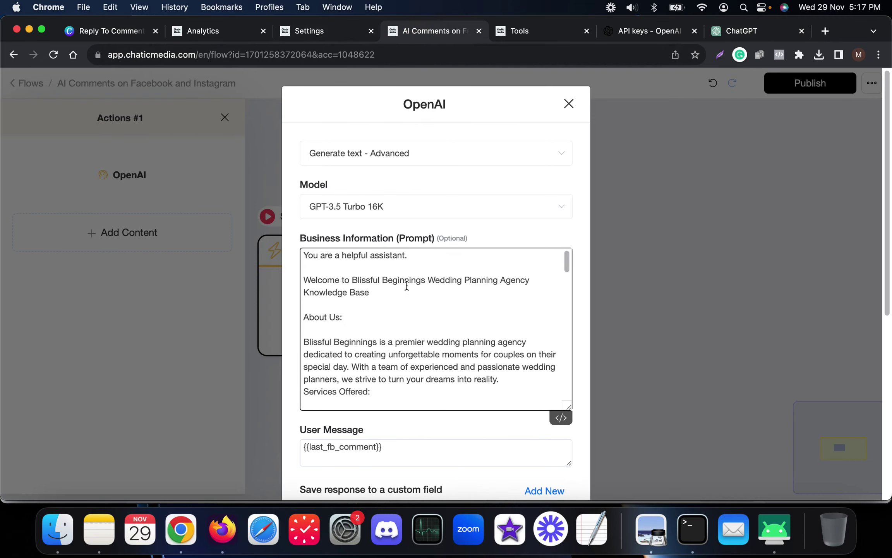
{"action": "left_click_drag", "start_coordinate": [354, 277], "coordinate": [535, 281]}
{"action": "left_click", "coordinate": [403, 253]}
{"action": "key", "text": "super+v"}
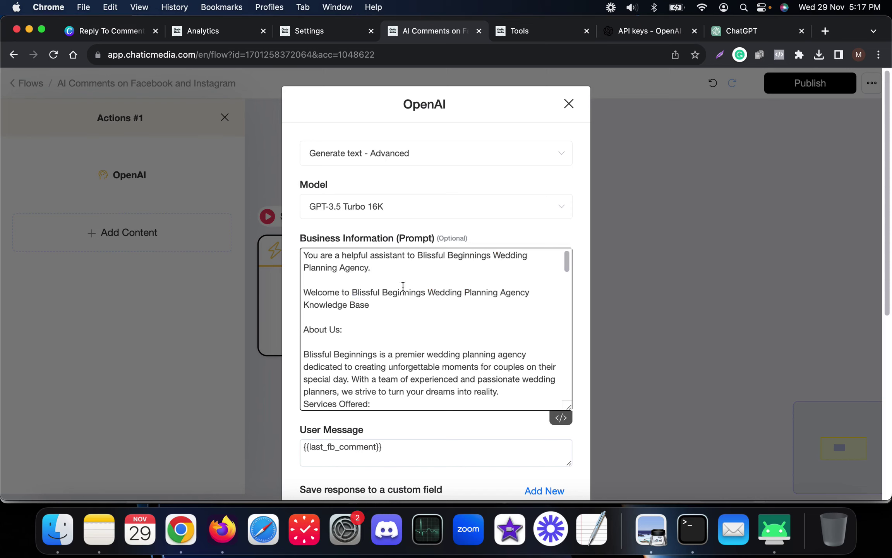
Set the OpenAI response to be saved to the AI Comment custom field
{"action": "scroll", "coordinate": [414, 316], "scroll_direction": "down", "scroll_amount": 5}
{"action": "scroll", "coordinate": [416, 317], "scroll_direction": "down", "scroll_amount": 15}
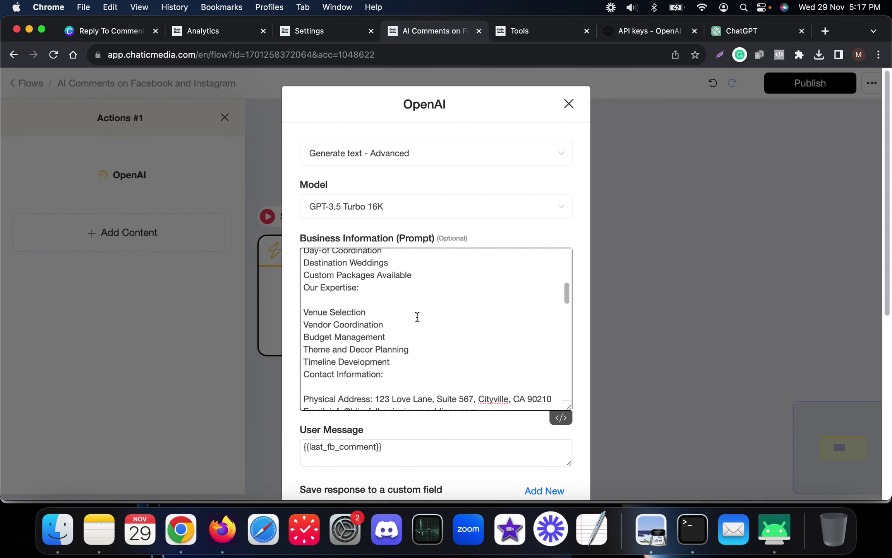
{"action": "scroll", "coordinate": [411, 306], "scroll_direction": "down", "scroll_amount": 7}
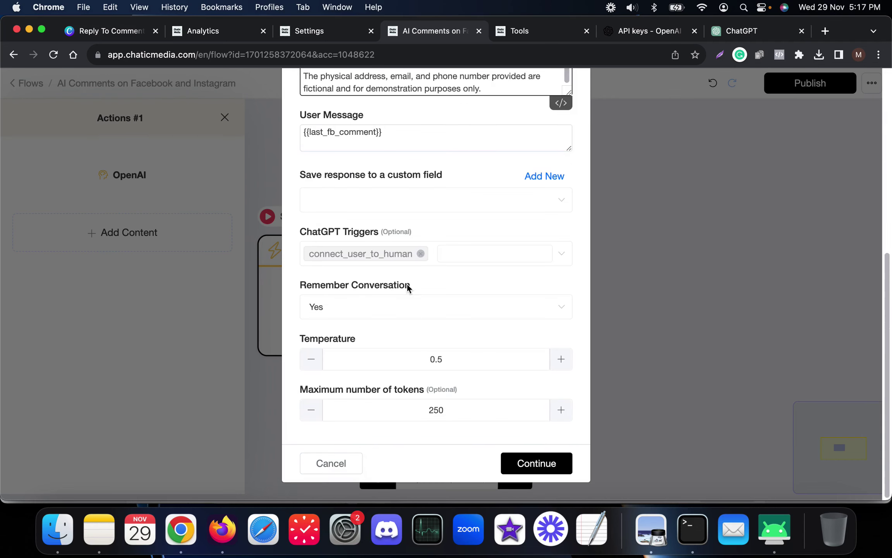
{"action": "scroll", "coordinate": [407, 284], "scroll_direction": "up", "scroll_amount": 3}
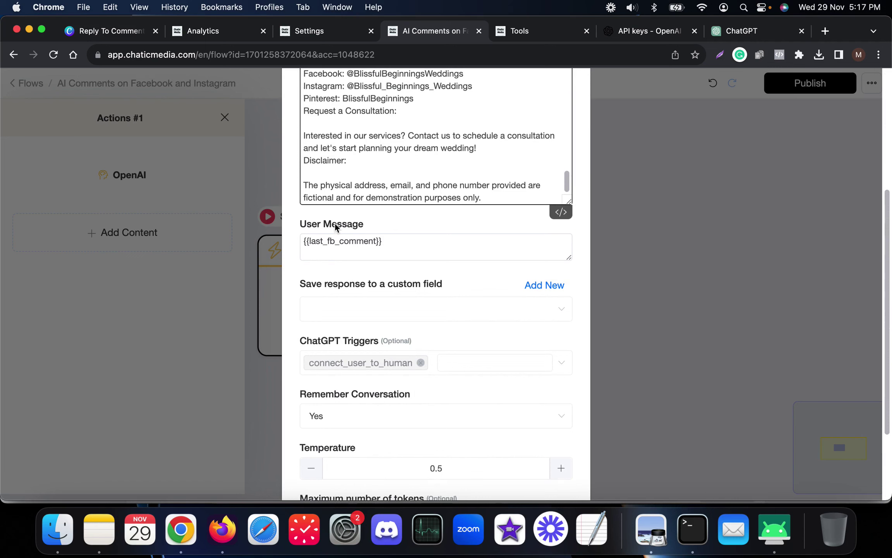
{"action": "scroll", "coordinate": [398, 234], "scroll_direction": "up", "scroll_amount": 2}
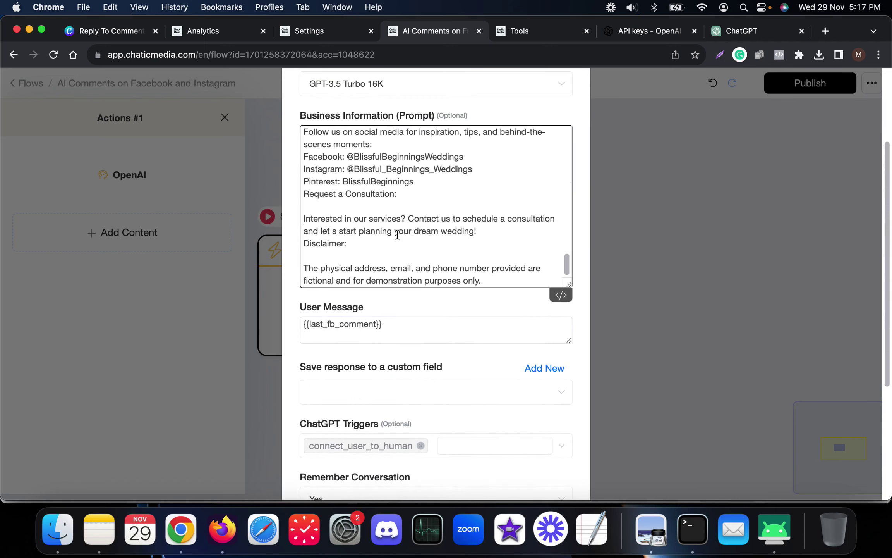
{"action": "left_click_drag", "start_coordinate": [399, 325], "coordinate": [280, 326]}
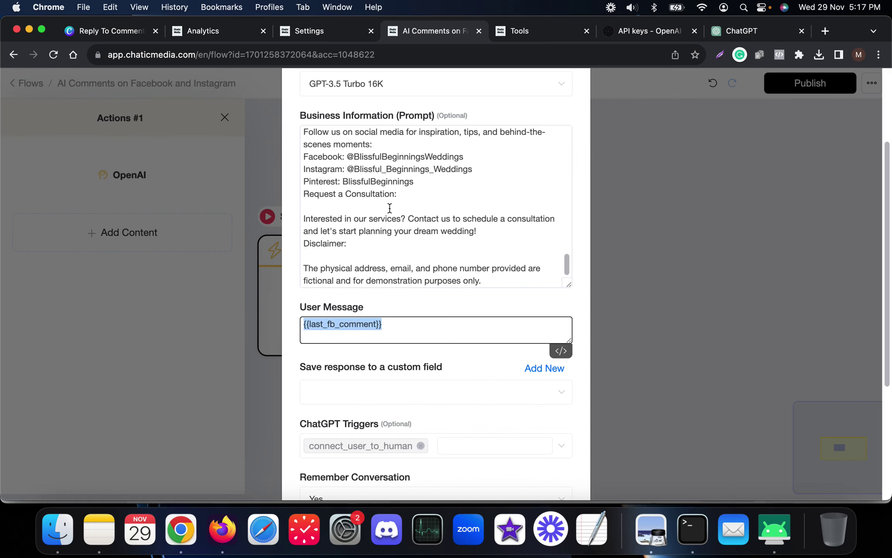
{"action": "scroll", "coordinate": [449, 208], "scroll_direction": "down", "scroll_amount": 3}
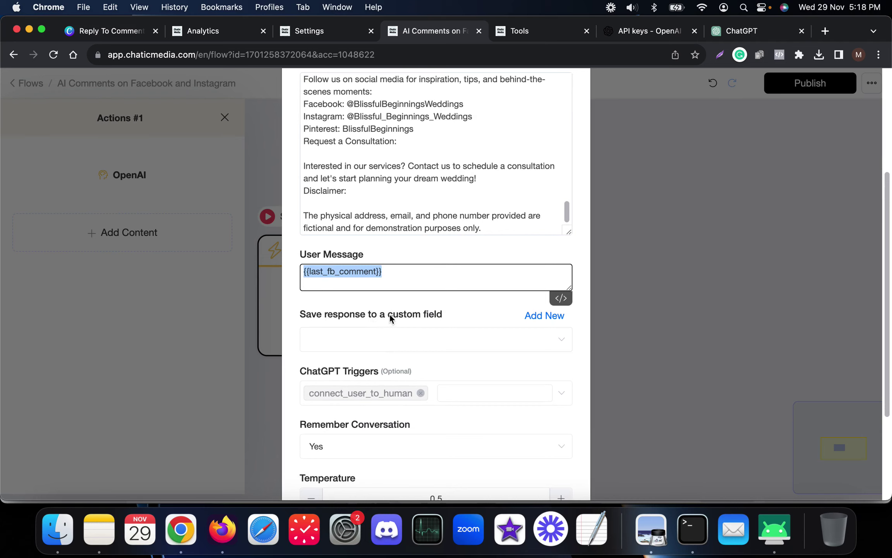
{"action": "left_click", "coordinate": [386, 341]}
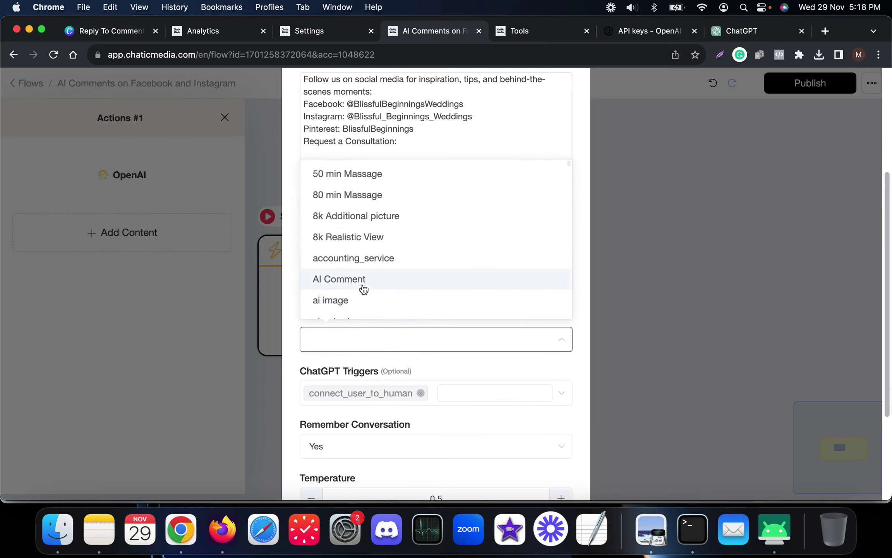
{"action": "scroll", "coordinate": [360, 298], "scroll_direction": "down", "scroll_amount": 2}
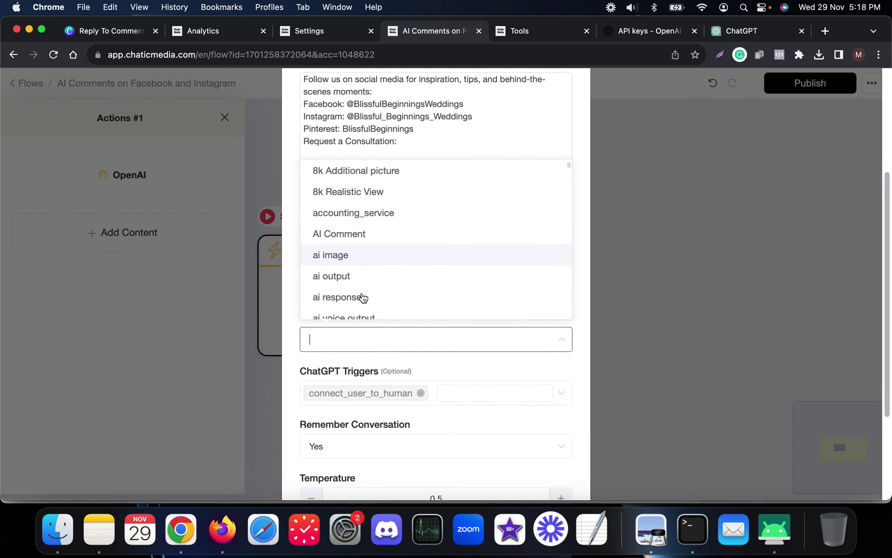
{"action": "left_click", "coordinate": [364, 234]}
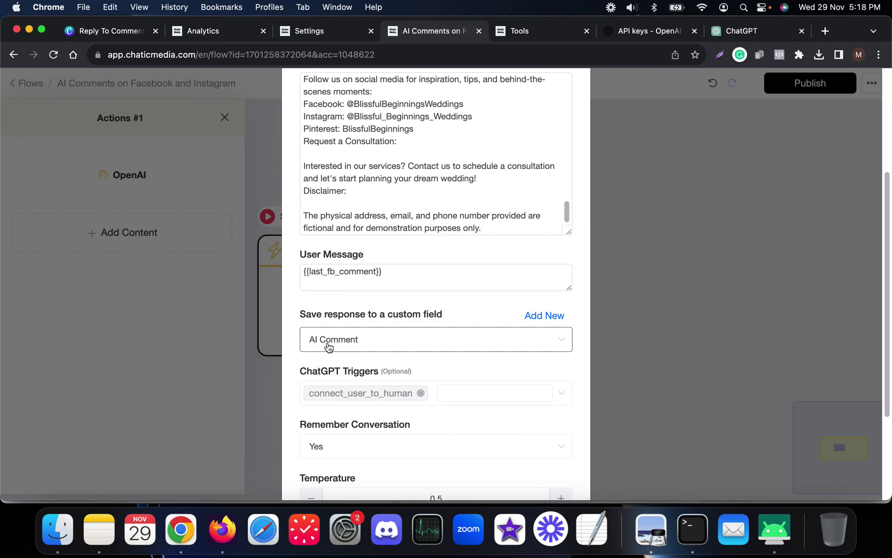
Clear the OpenAI action's maximum number of tokens and set its temperature to 0.2
{"action": "scroll", "coordinate": [364, 349], "scroll_direction": "down", "scroll_amount": 1}
{"action": "scroll", "coordinate": [366, 333], "scroll_direction": "down", "scroll_amount": 5}
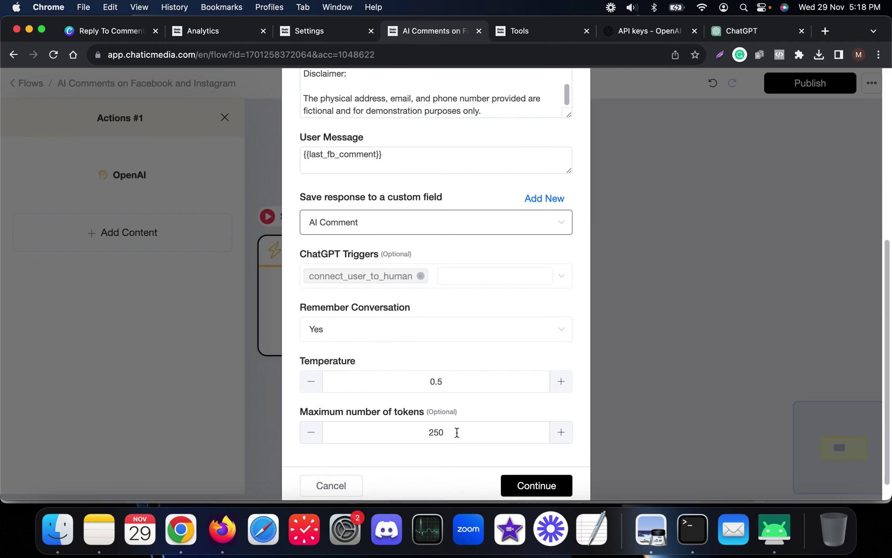
{"action": "left_click_drag", "start_coordinate": [456, 428], "coordinate": [304, 421]}
{"action": "key", "text": "BackSpace"}
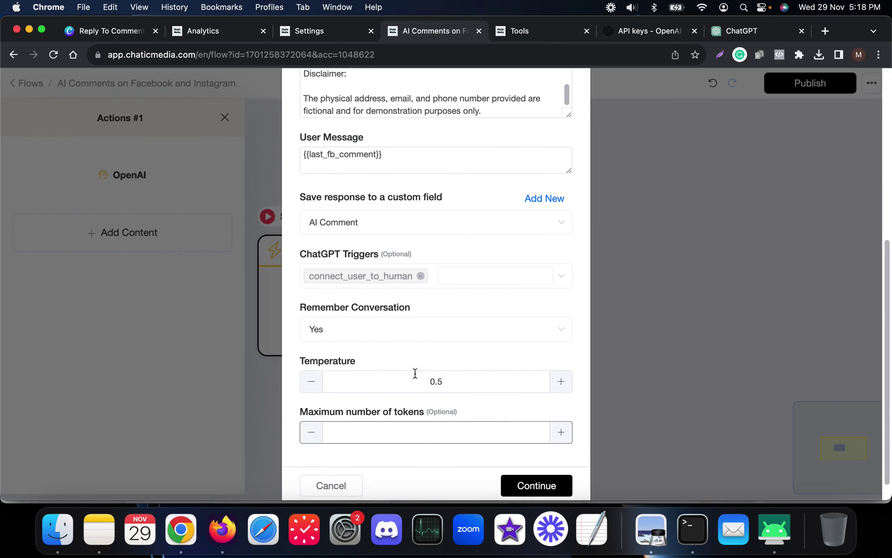
{"action": "left_click", "coordinate": [311, 381]}
{"action": "left_click", "coordinate": [311, 381]}
{"action": "left_click", "coordinate": [311, 382]}
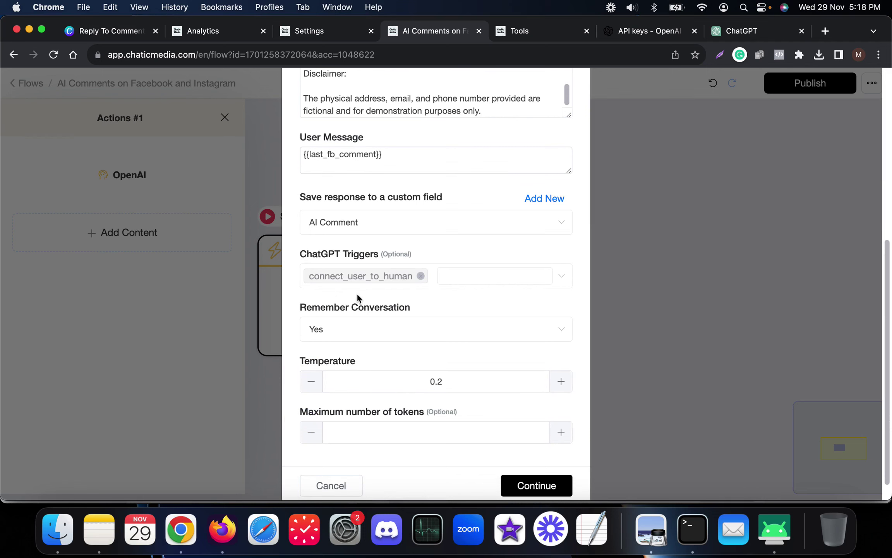
Add "Respond to Customer's in just one sentence in a friendly way." after the prompt's opening sentence and save the OpenAI action
{"action": "scroll", "coordinate": [381, 328], "scroll_direction": "up", "scroll_amount": 6}
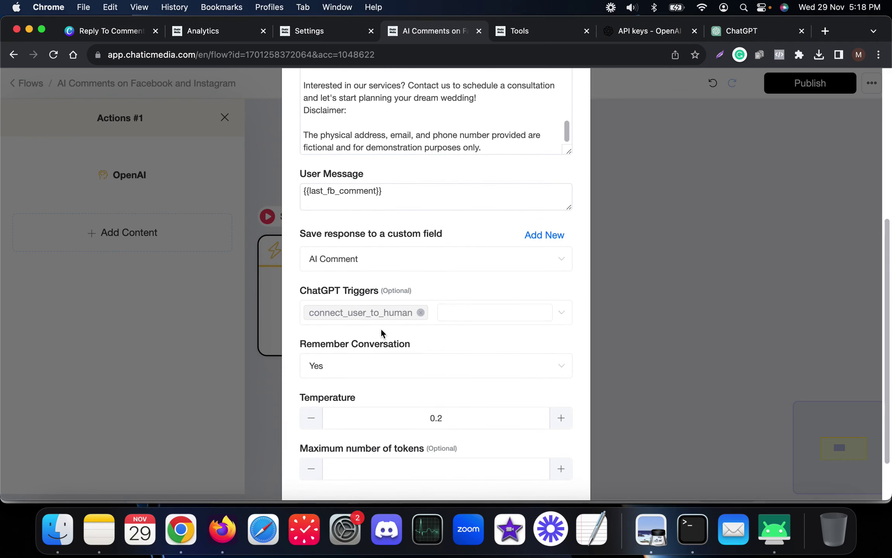
{"action": "scroll", "coordinate": [392, 332], "scroll_direction": "up", "scroll_amount": 10}
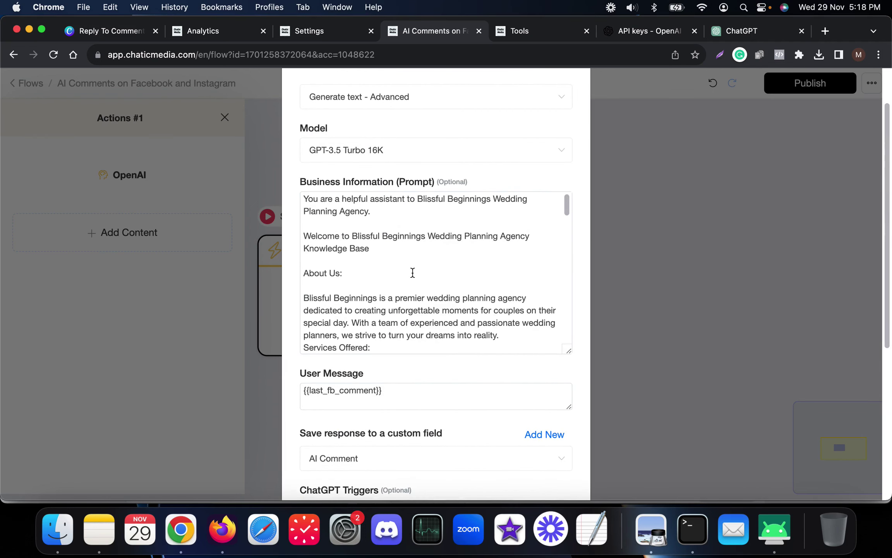
{"action": "left_click", "coordinate": [382, 214]}
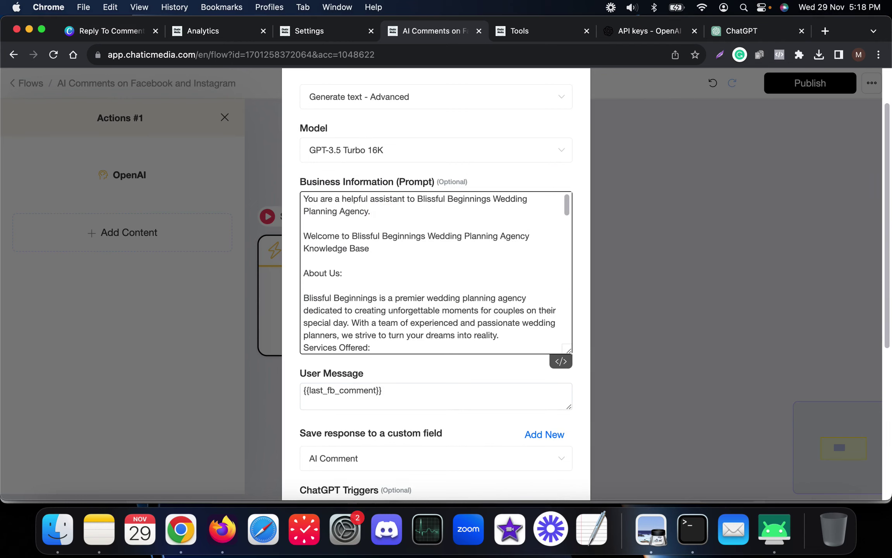
{"action": "key", "text": "F5"}
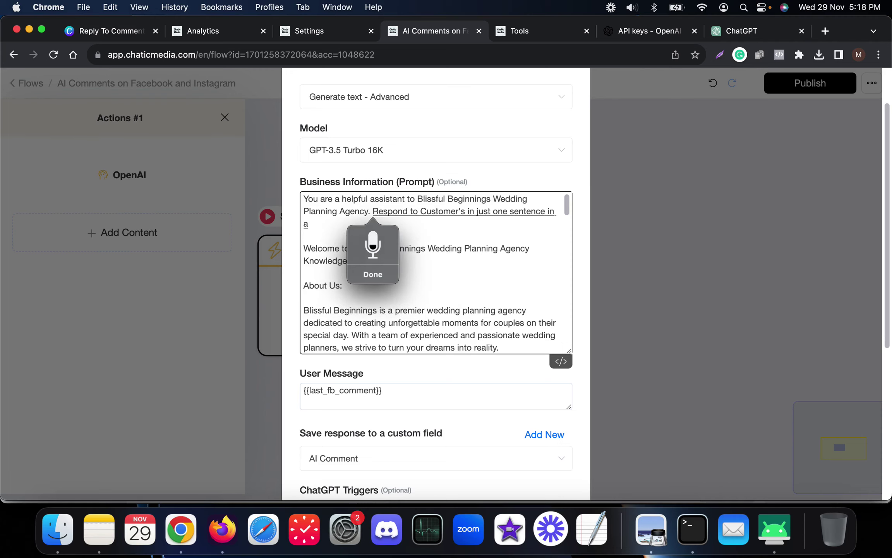
{"action": "left_click", "coordinate": [371, 275]}
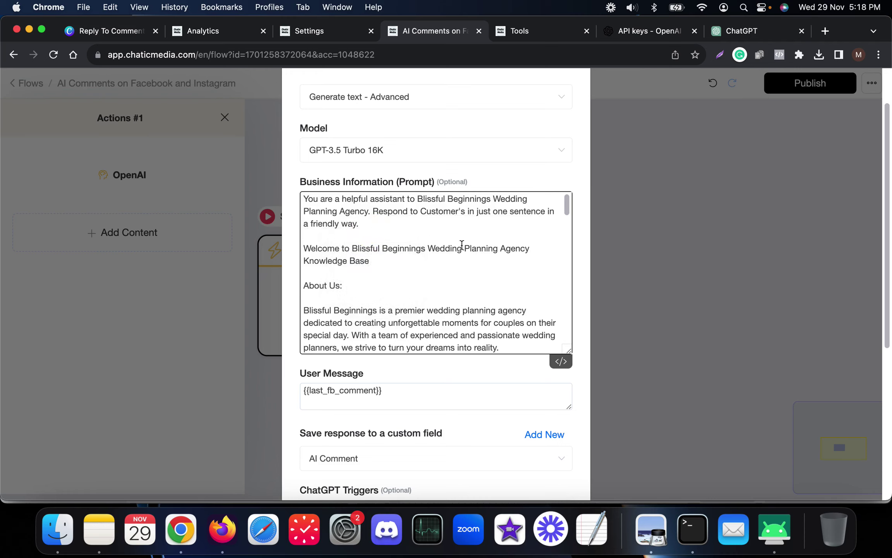
{"action": "scroll", "coordinate": [543, 269], "scroll_direction": "down", "scroll_amount": 10}
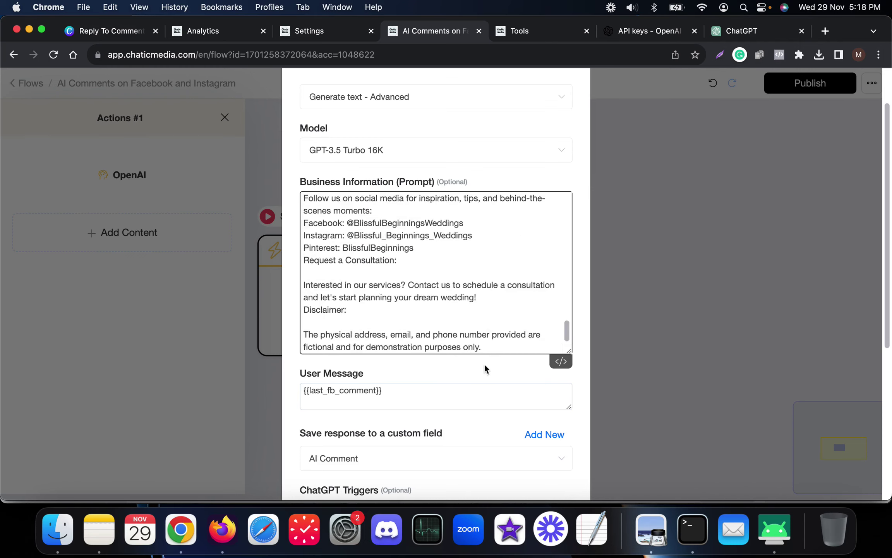
{"action": "scroll", "coordinate": [484, 363], "scroll_direction": "down", "scroll_amount": 6}
{"action": "left_click", "coordinate": [517, 464]}
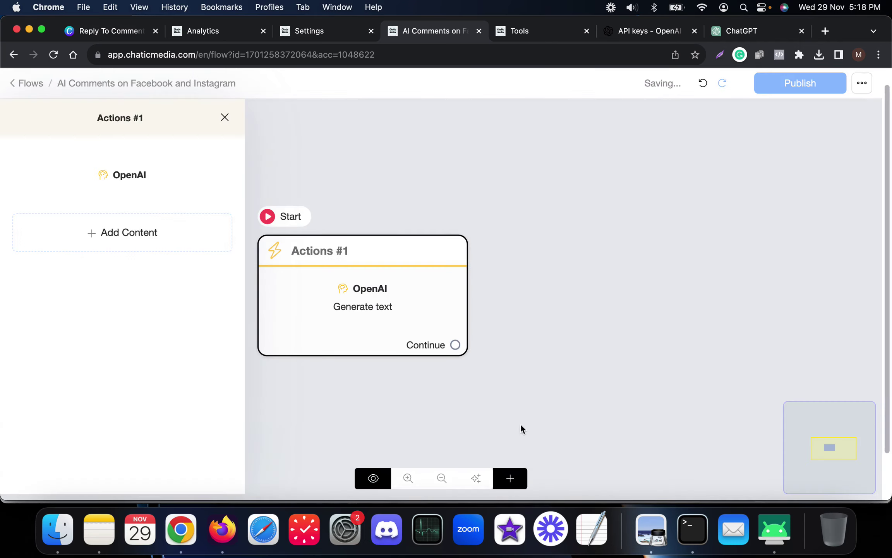
Connect a new Send Message step to the Actions step's Continue output and add an empty text block to it
{"action": "left_click_drag", "start_coordinate": [369, 280], "coordinate": [269, 284]}
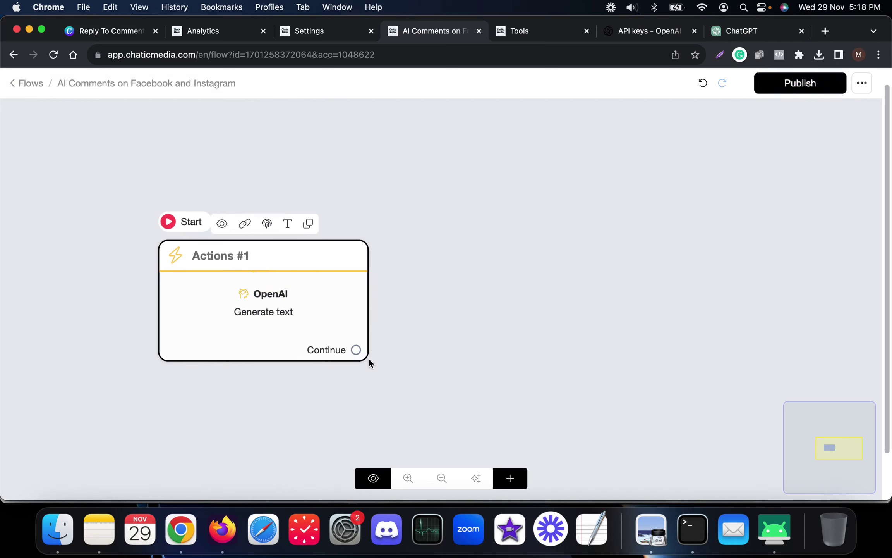
{"action": "left_click_drag", "start_coordinate": [356, 350], "coordinate": [477, 253]}
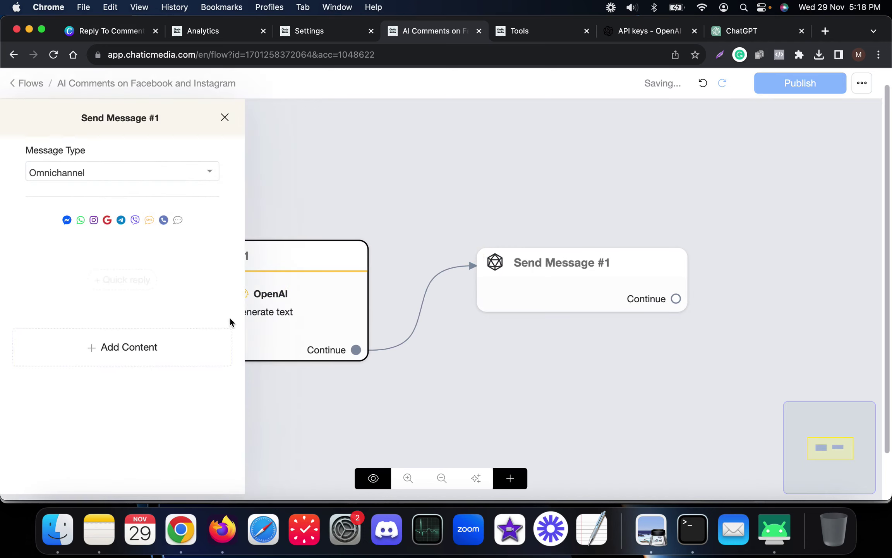
{"action": "left_click", "coordinate": [143, 345]}
{"action": "left_click", "coordinate": [53, 100]}
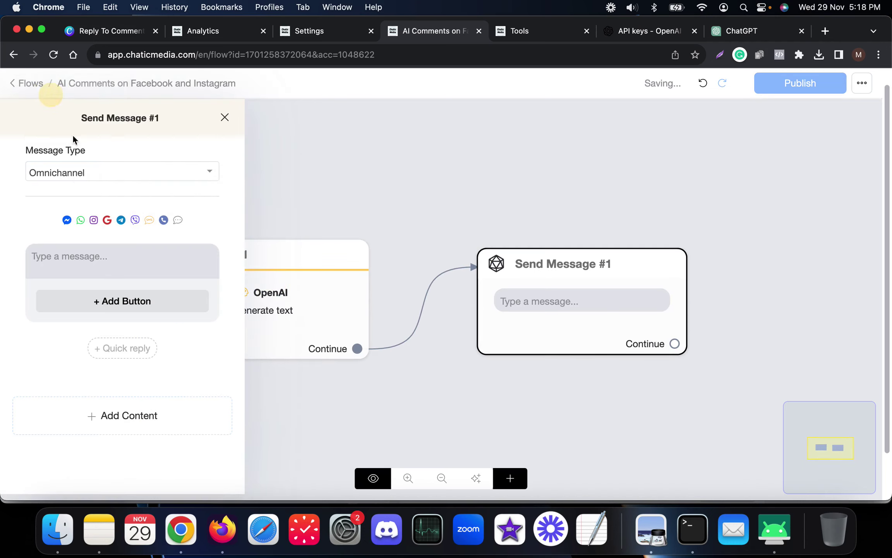
{"action": "left_click", "coordinate": [79, 263]}
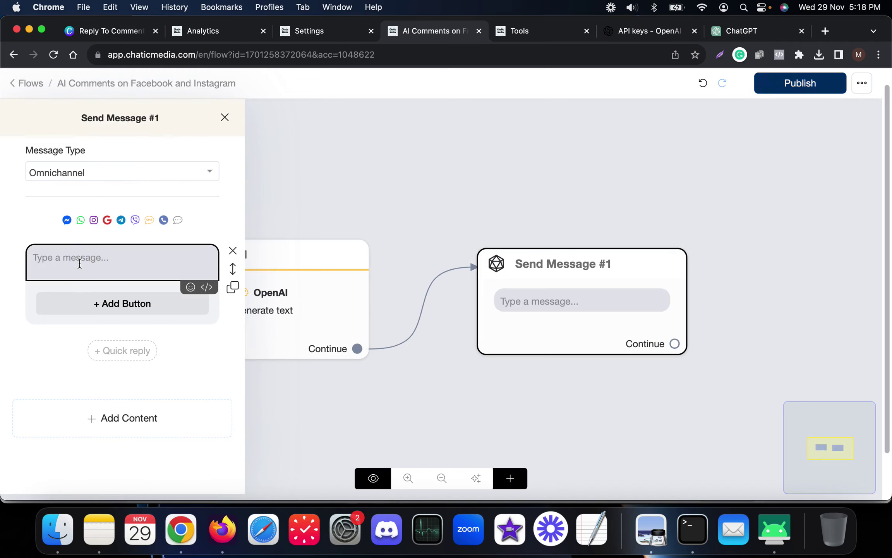
Reopen the OpenAI action's settings and check which custom field stores its response
{"action": "left_click", "coordinate": [375, 195]}
{"action": "left_click", "coordinate": [284, 298]}
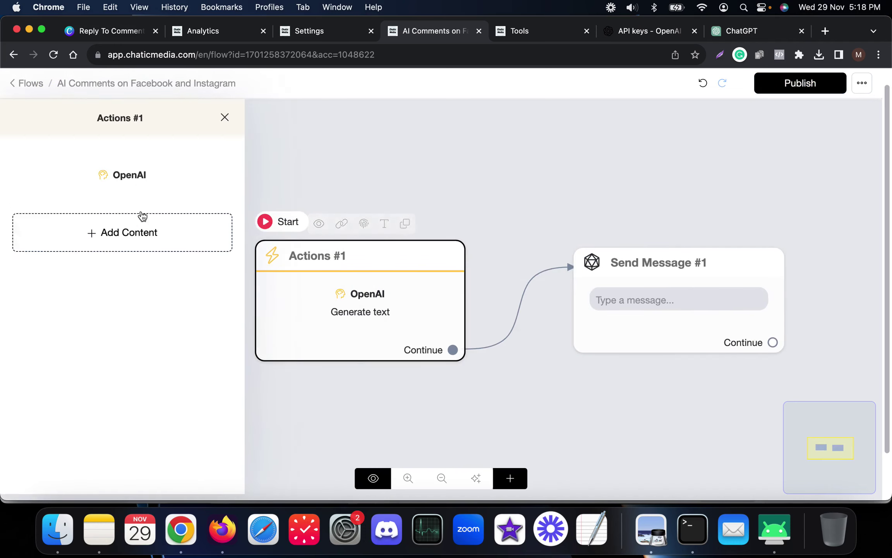
{"action": "left_click", "coordinate": [128, 176]}
{"action": "scroll", "coordinate": [340, 390], "scroll_direction": "down", "scroll_amount": 2}
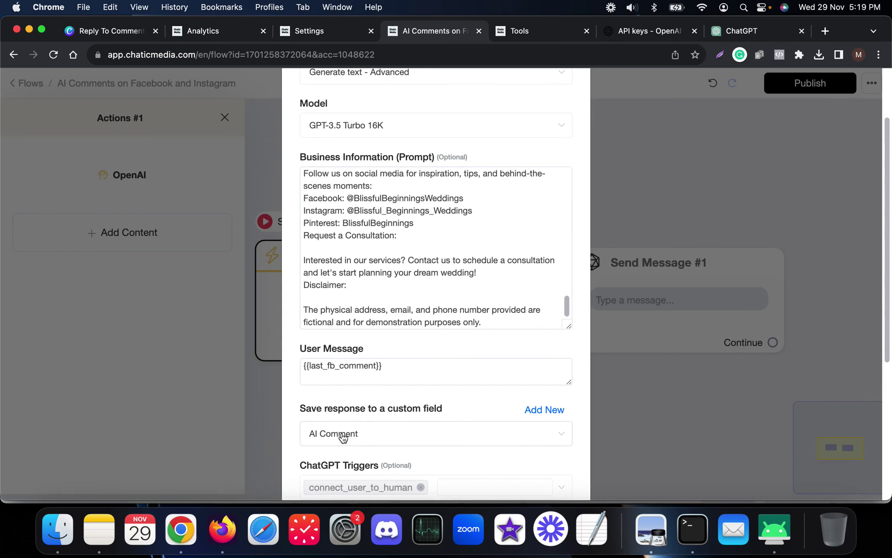
Review the OpenAI action's trigger, conversation memory, temperature and token settings, and close them without changes
{"action": "scroll", "coordinate": [349, 422], "scroll_direction": "down", "scroll_amount": 2}
{"action": "scroll", "coordinate": [333, 399], "scroll_direction": "down", "scroll_amount": 5}
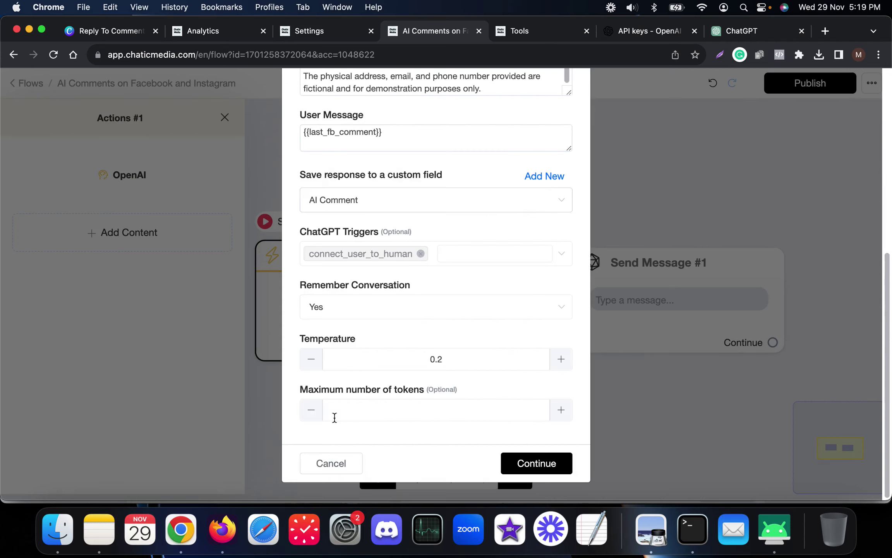
{"action": "left_click", "coordinate": [325, 463]}
Insert the AI Comment custom field as the Send Message step's text and publish the flow
{"action": "left_click", "coordinate": [651, 285]}
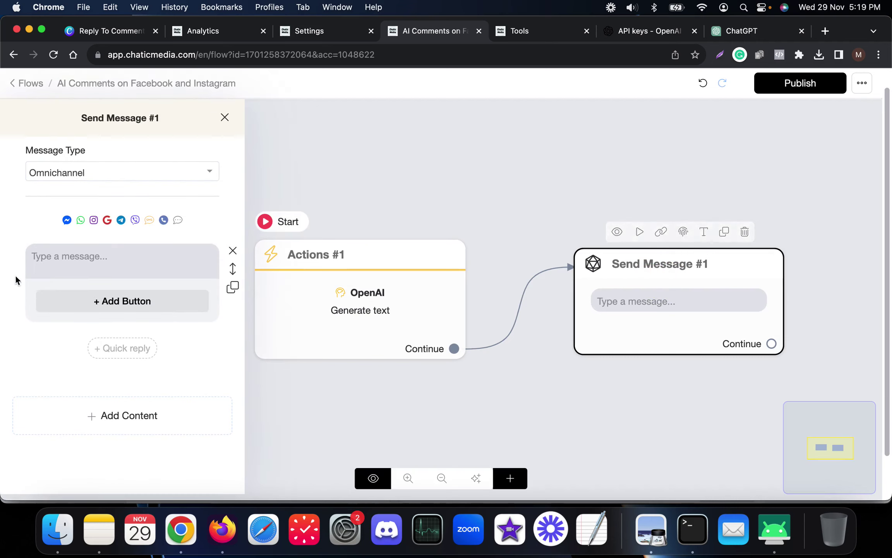
{"action": "left_click", "coordinate": [77, 263]}
{"action": "type", "text": "{"}
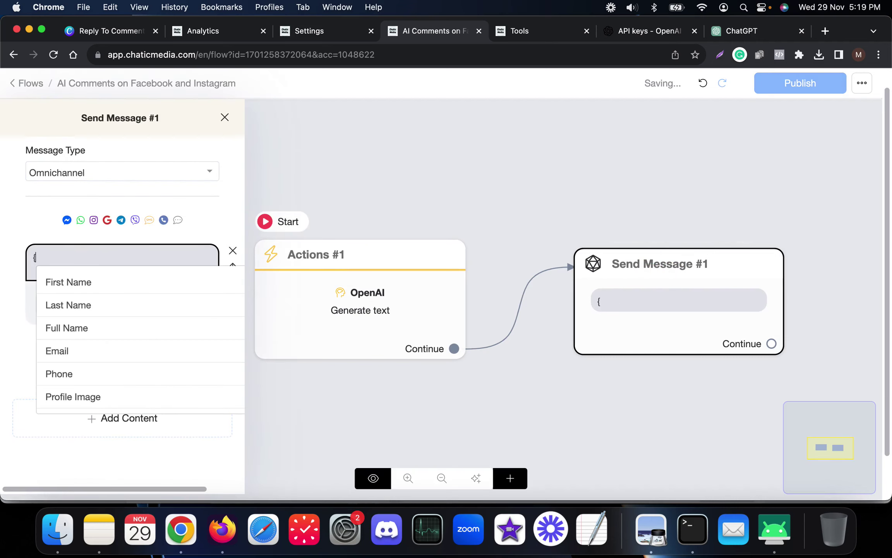
{"action": "type", "text": "ai"}
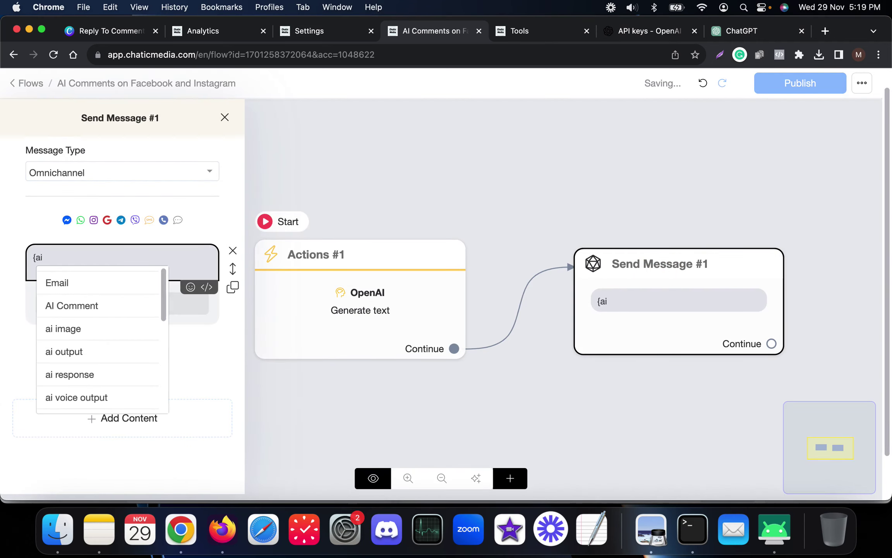
{"action": "left_click", "coordinate": [72, 305]}
{"action": "left_click", "coordinate": [699, 203]}
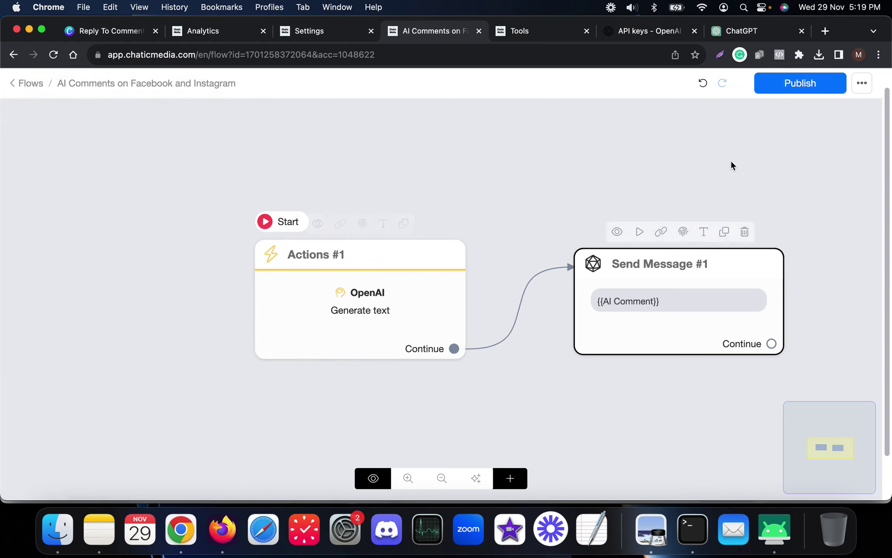
{"action": "left_click", "coordinate": [791, 86]}
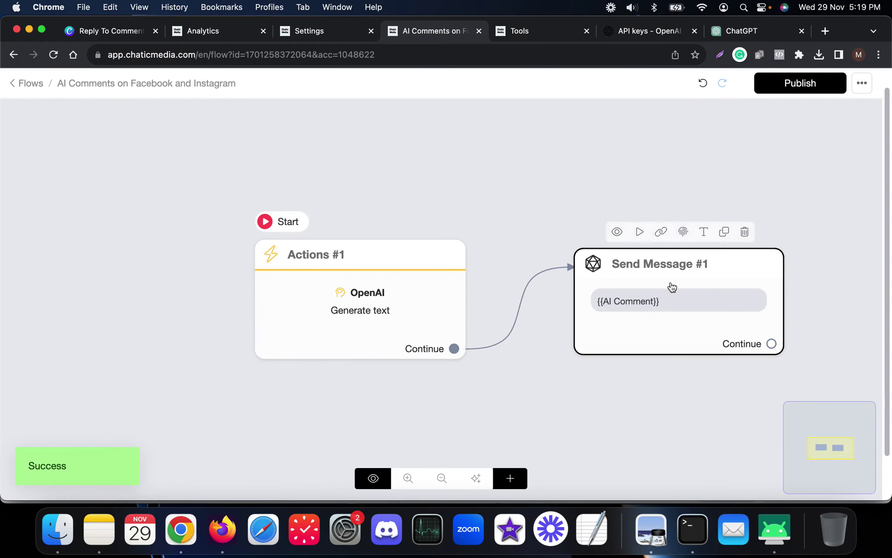
Create a new Facebook comment automation named "AI Comments FB" in the Tools section
{"action": "left_click", "coordinate": [538, 38]}
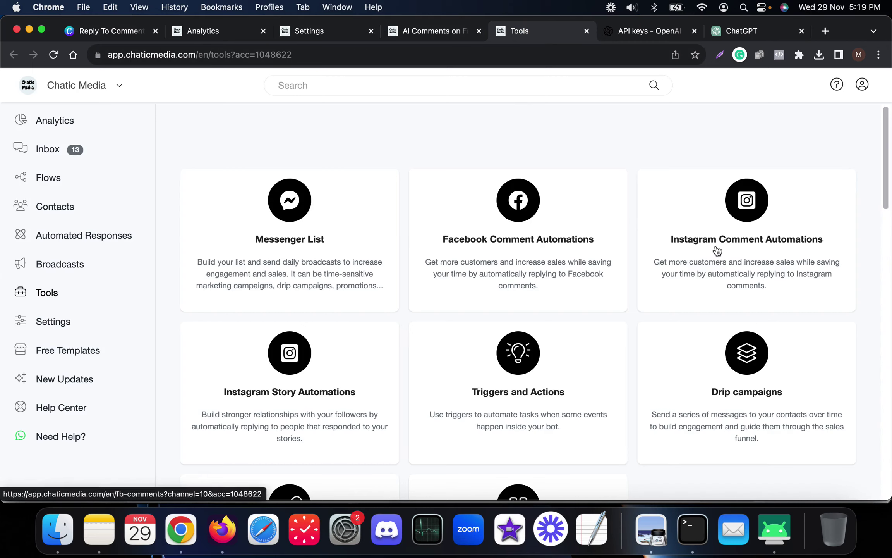
{"action": "left_click", "coordinate": [477, 244]}
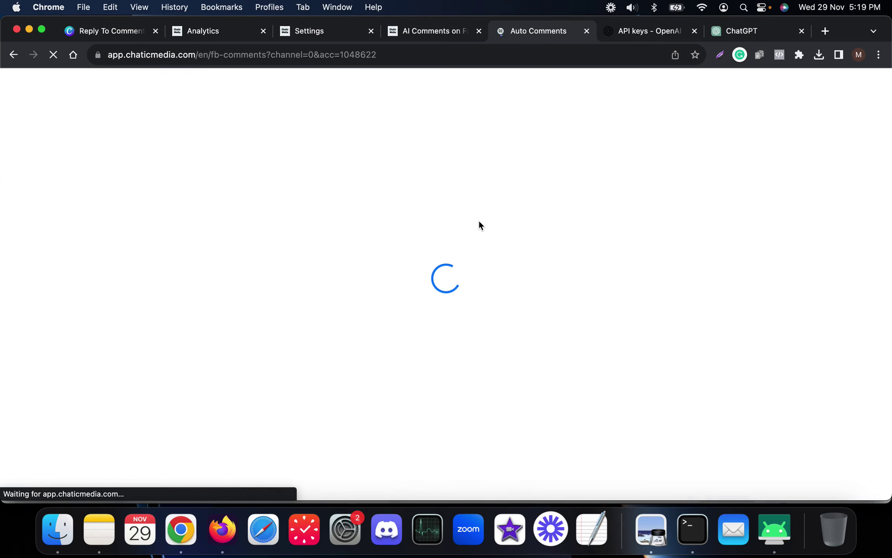
{"action": "left_click", "coordinate": [518, 280]}
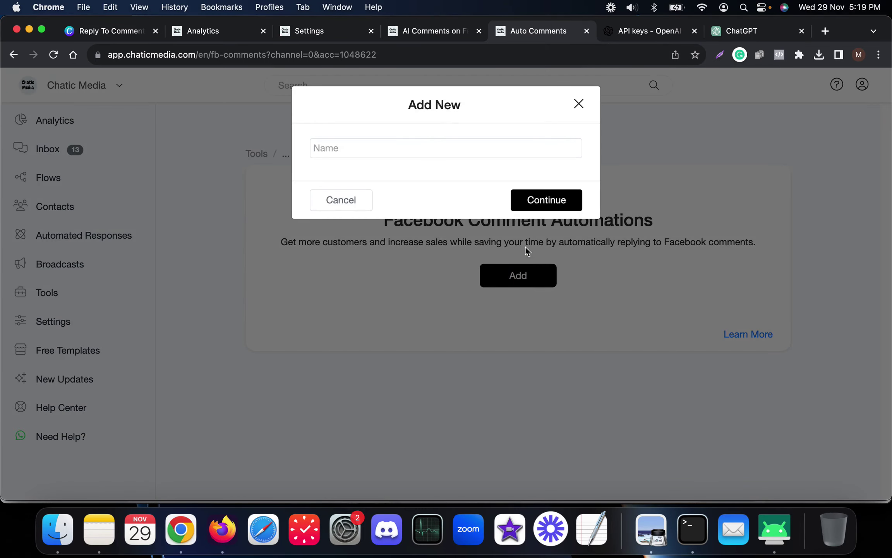
{"action": "left_click", "coordinate": [369, 140]}
{"action": "type", "text": "DB"}
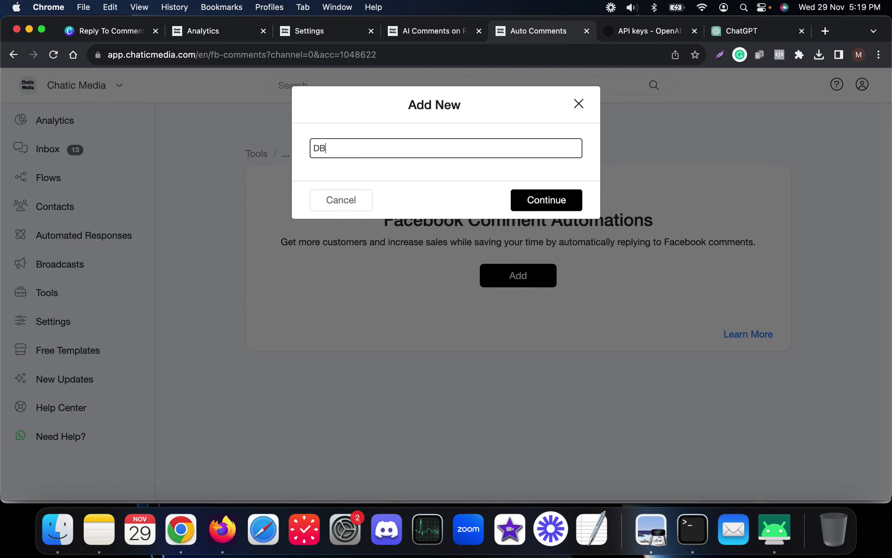
{"action": "key", "text": "BackSpace"}
{"action": "key", "text": "BackSpace"}
{"action": "type", "text": "Ai"}
{"action": "key", "text": "BackSpace"}
{"action": "type", "text": "I"}
{"action": "left_click", "coordinate": [529, 198]}
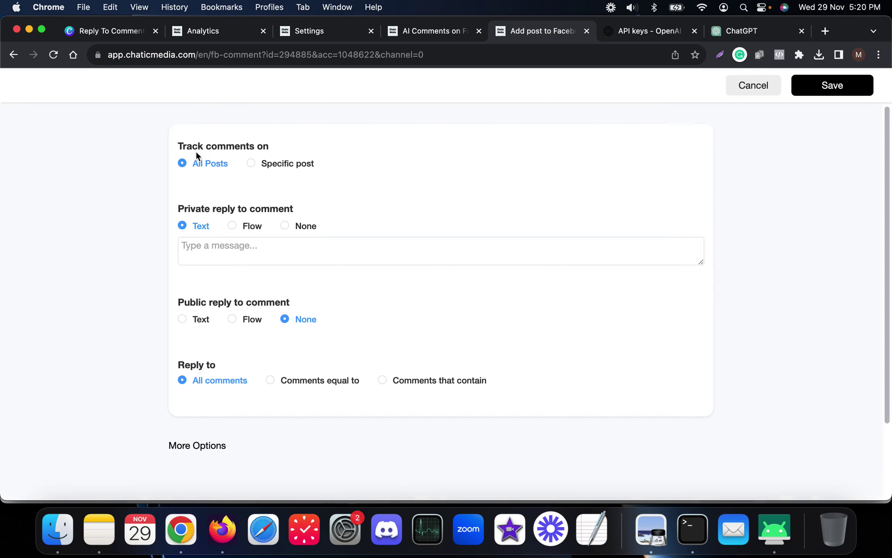
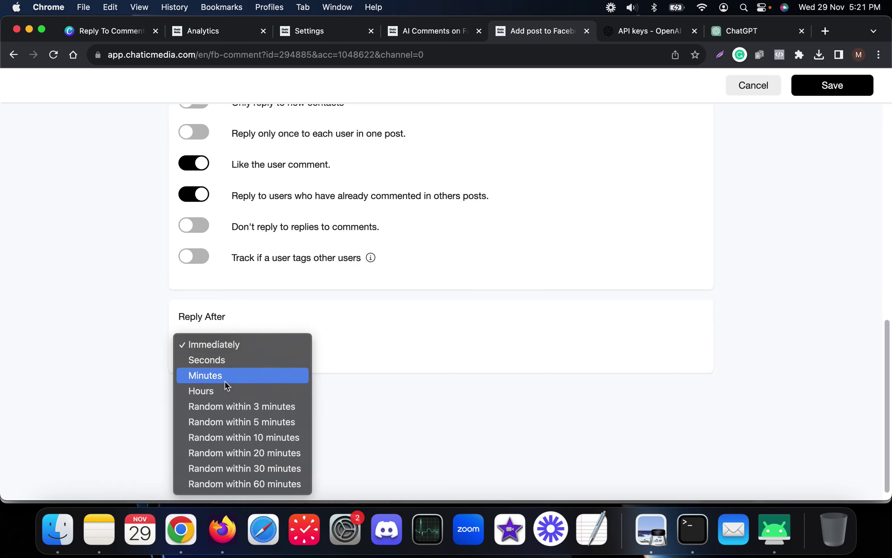
{"action": "left_click", "coordinate": [219, 379]}
{"action": "left_click", "coordinate": [247, 344]}
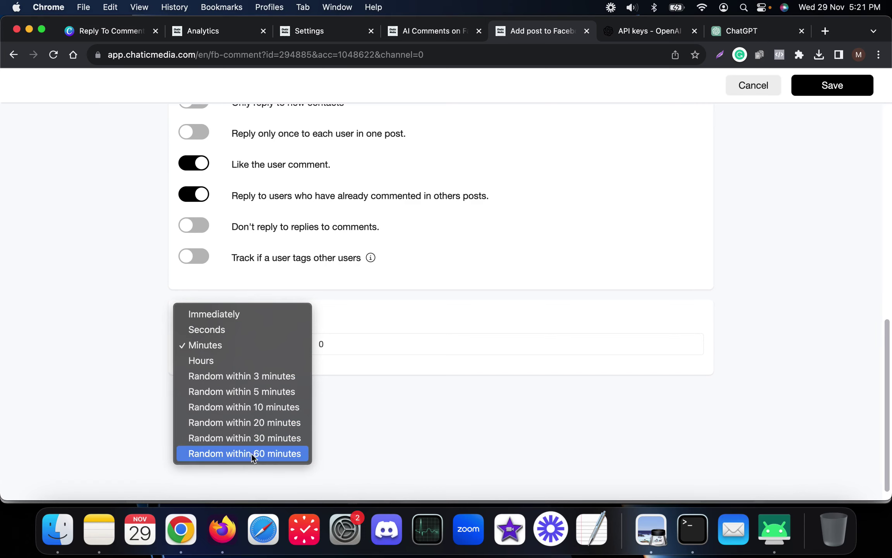
{"action": "left_click", "coordinate": [236, 315]}
Save the Facebook comment automation and activate AI Comments FB
{"action": "scroll", "coordinate": [232, 349], "scroll_direction": "up", "scroll_amount": 10}
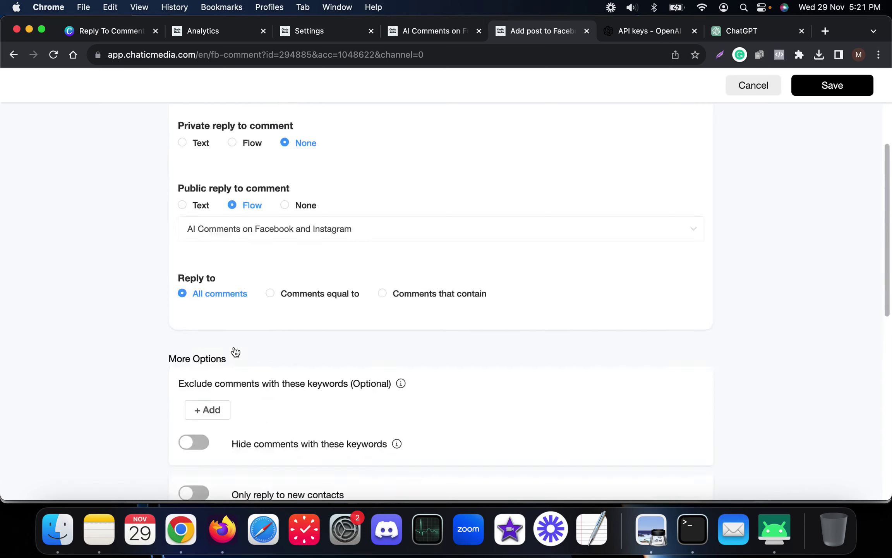
{"action": "left_click", "coordinate": [841, 85]}
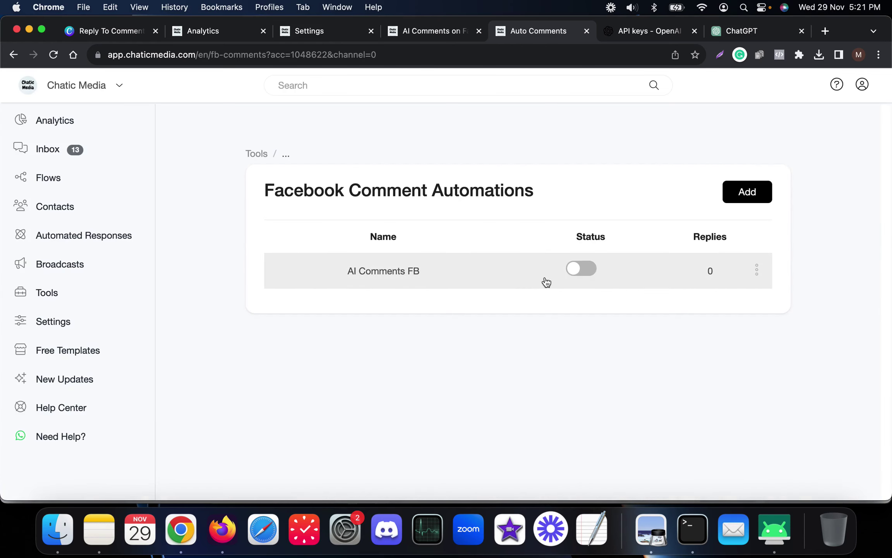
{"action": "left_click", "coordinate": [583, 271]}
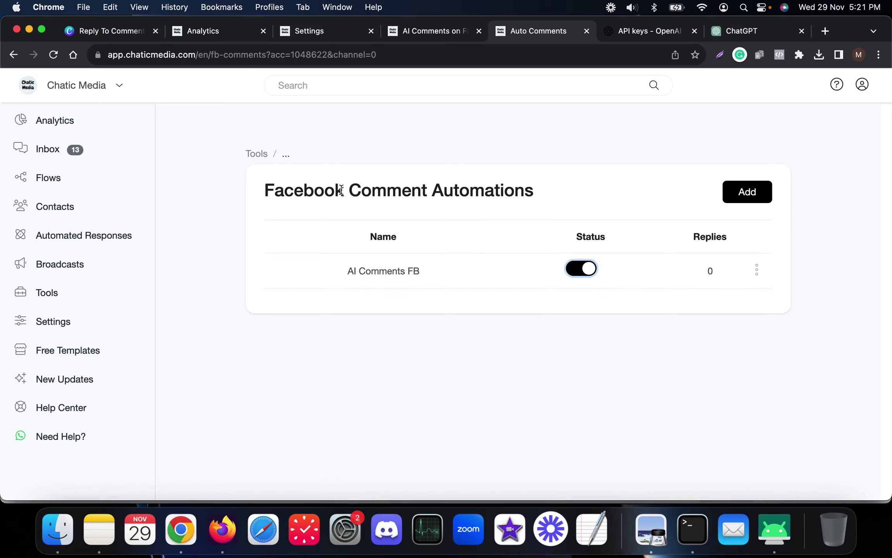
Create a new Instagram comment automation named "AI Comment" from the Tools section
{"action": "left_click", "coordinate": [256, 154]}
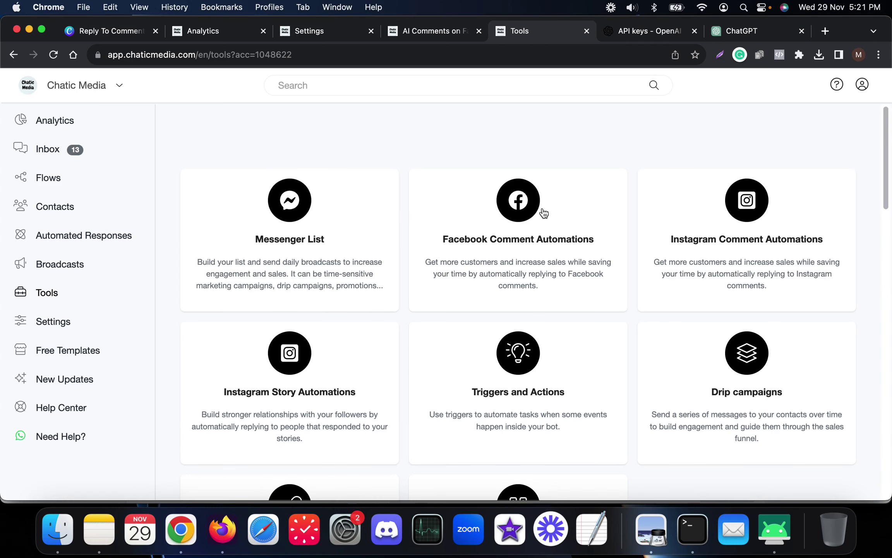
{"action": "left_click", "coordinate": [748, 242]}
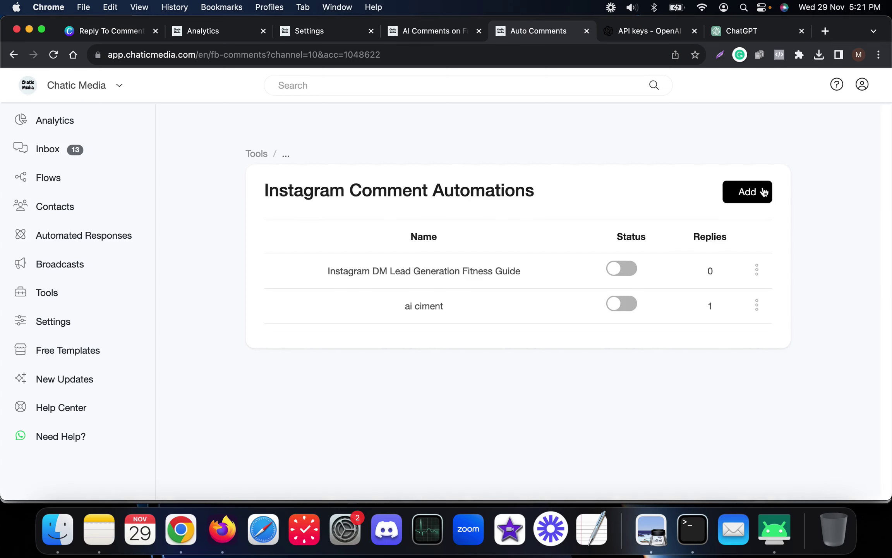
{"action": "left_click", "coordinate": [727, 197]}
{"action": "left_click", "coordinate": [359, 152]}
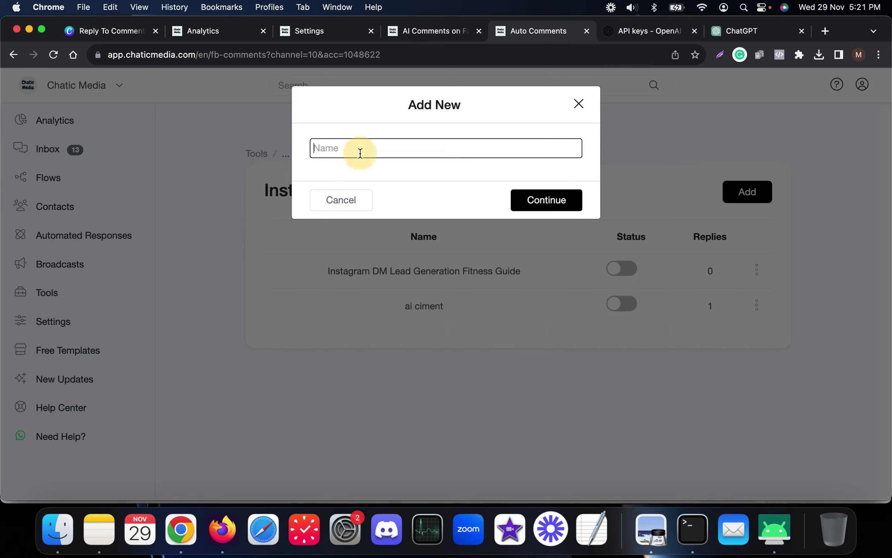
{"action": "type", "text": "AI CO"}
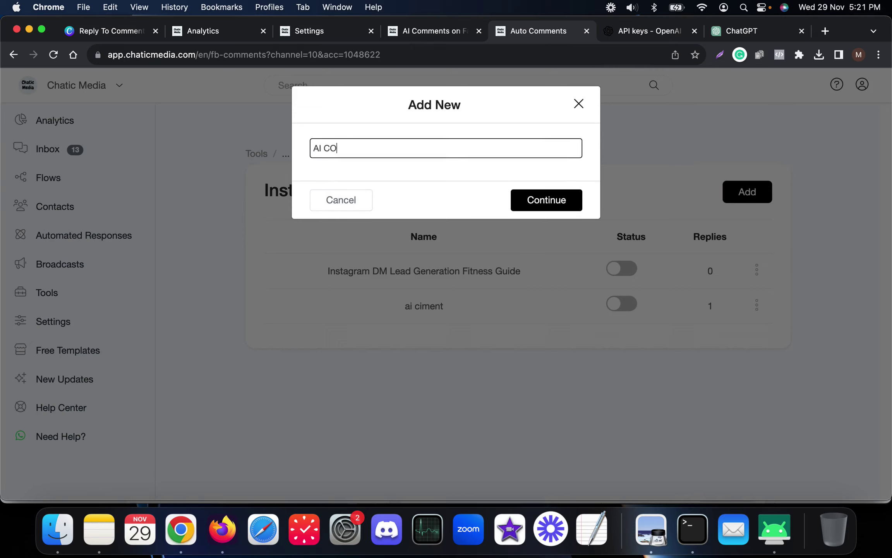
{"action": "type", "text": "mment"}
{"action": "left_click", "coordinate": [335, 148]}
{"action": "key", "text": "BackSpace"}
{"action": "type", "text": "o"}
{"action": "left_click", "coordinate": [542, 200]}
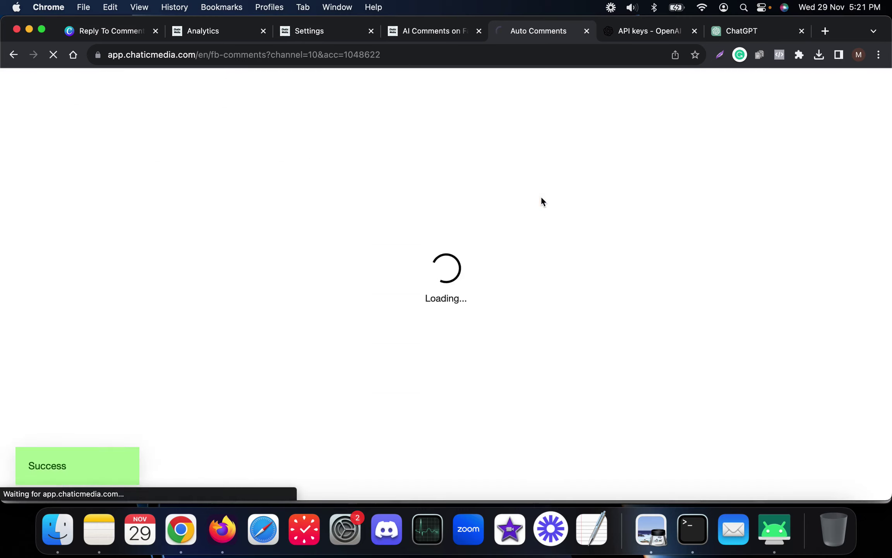
Check the flow's Send Message content and the OpenAI action's user message and response field, leaving the settings unchanged
{"action": "left_click", "coordinate": [434, 33]}
{"action": "left_click", "coordinate": [659, 286]}
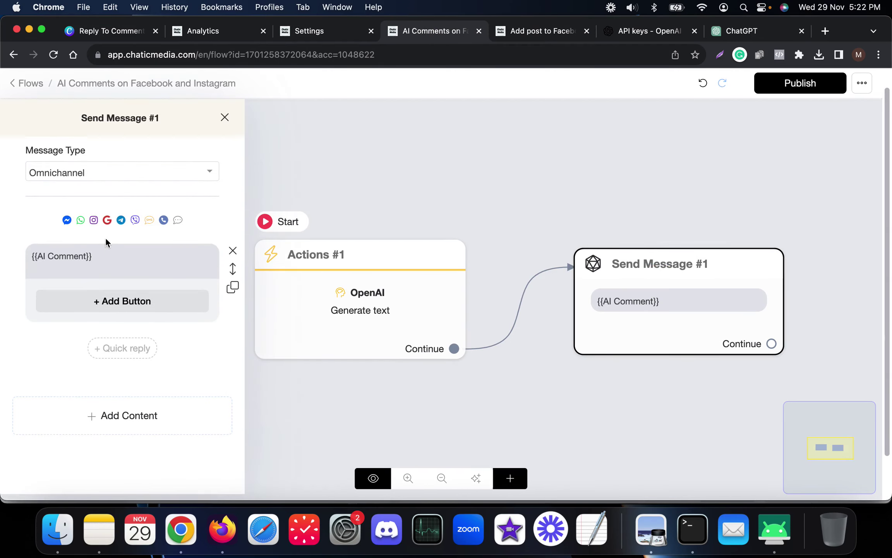
{"action": "left_click", "coordinate": [428, 194]}
{"action": "left_click", "coordinate": [352, 304]}
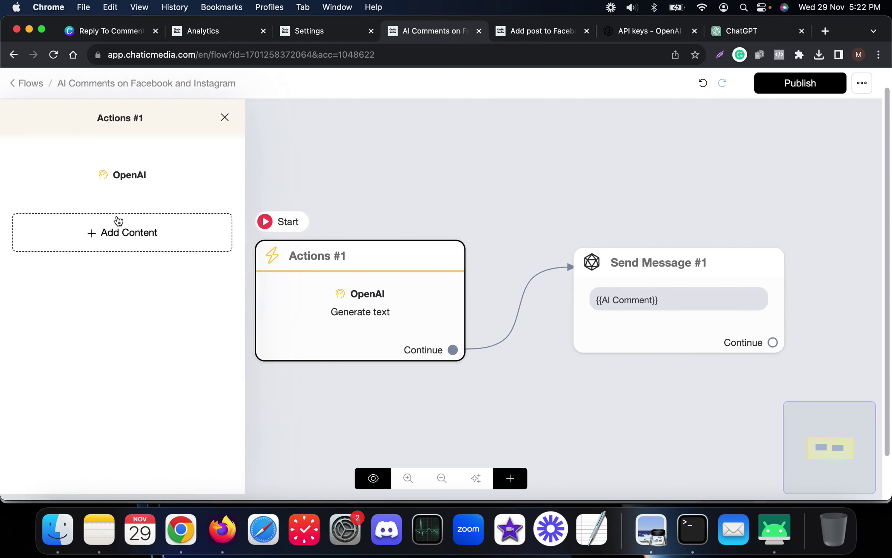
{"action": "left_click", "coordinate": [115, 176]}
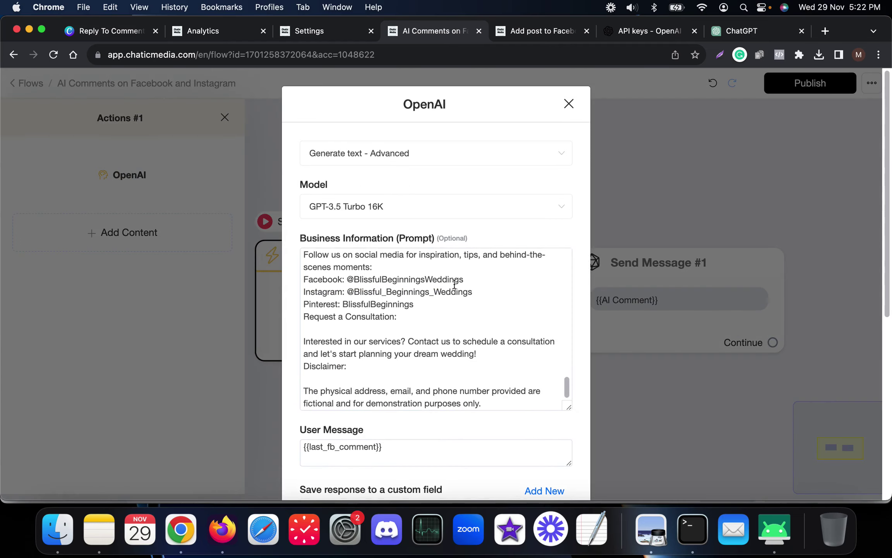
{"action": "scroll", "coordinate": [445, 285], "scroll_direction": "down", "scroll_amount": 3}
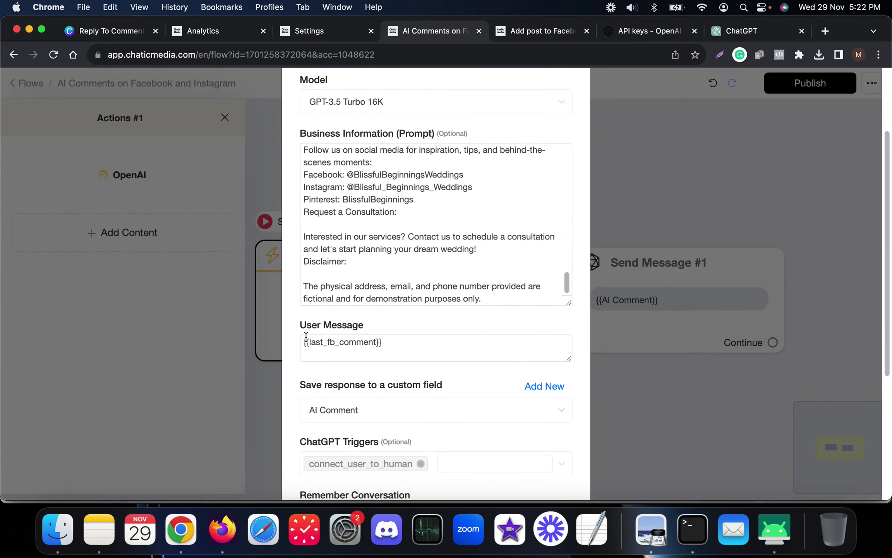
{"action": "left_click_drag", "start_coordinate": [426, 343], "coordinate": [253, 339]}
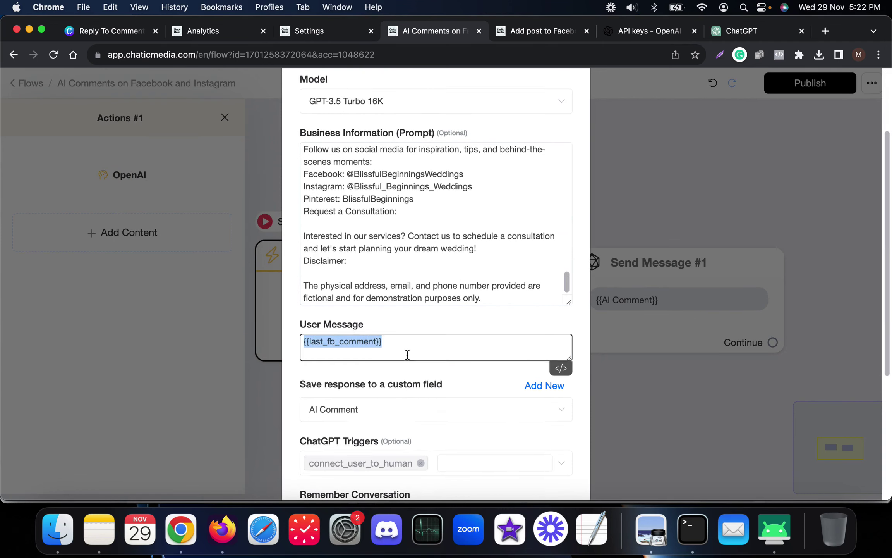
{"action": "scroll", "coordinate": [407, 354], "scroll_direction": "down", "scroll_amount": 5}
{"action": "scroll", "coordinate": [407, 356], "scroll_direction": "up", "scroll_amount": 2}
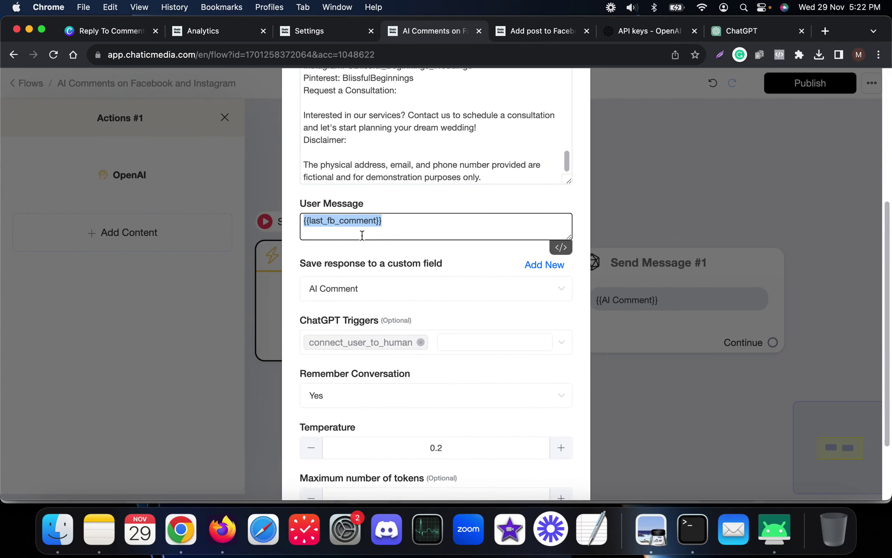
{"action": "scroll", "coordinate": [370, 236], "scroll_direction": "down", "scroll_amount": 2}
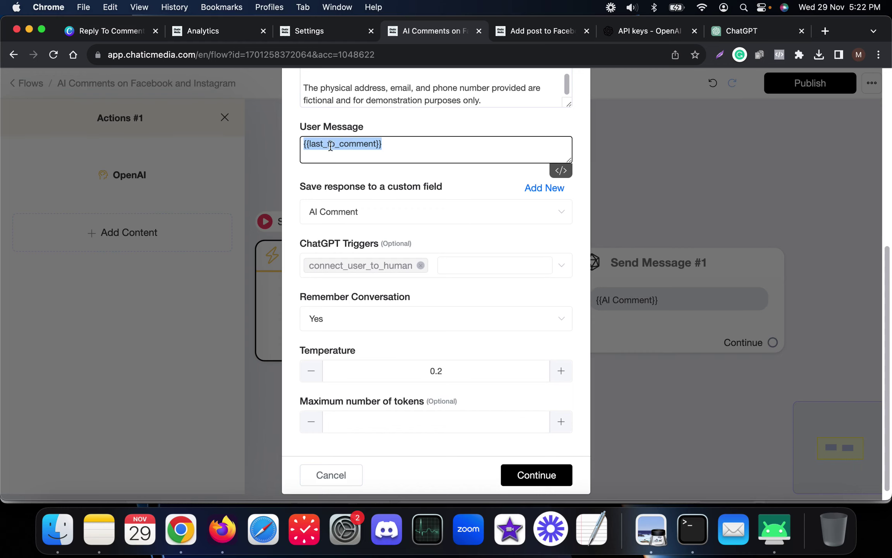
{"action": "left_click", "coordinate": [331, 475]}
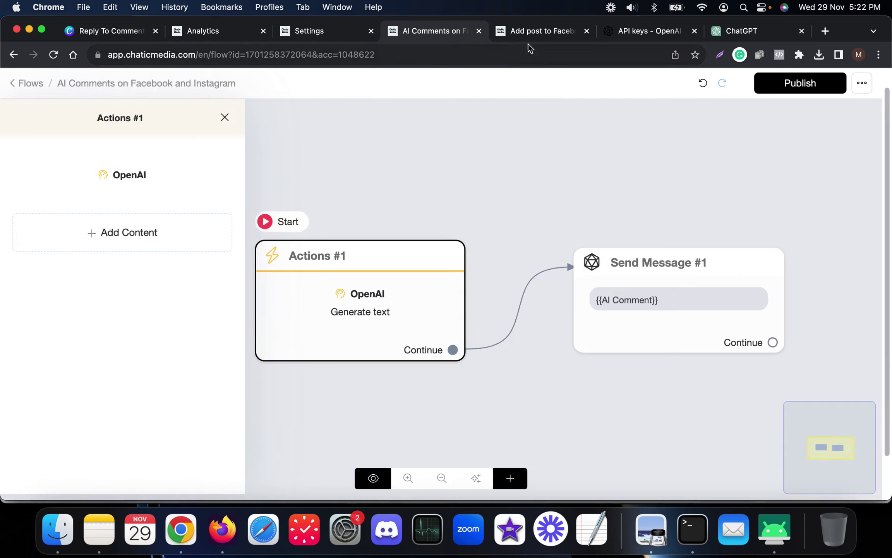
Set the Instagram automation's private reply to None and its public reply to the flow "AI Comments on Facebook and Instagram"
{"action": "left_click", "coordinate": [542, 39]}
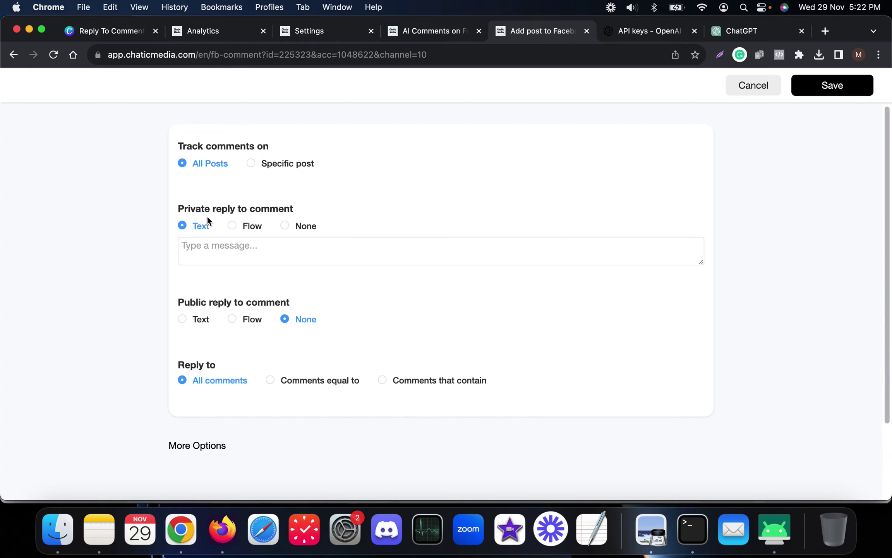
{"action": "left_click", "coordinate": [283, 225]}
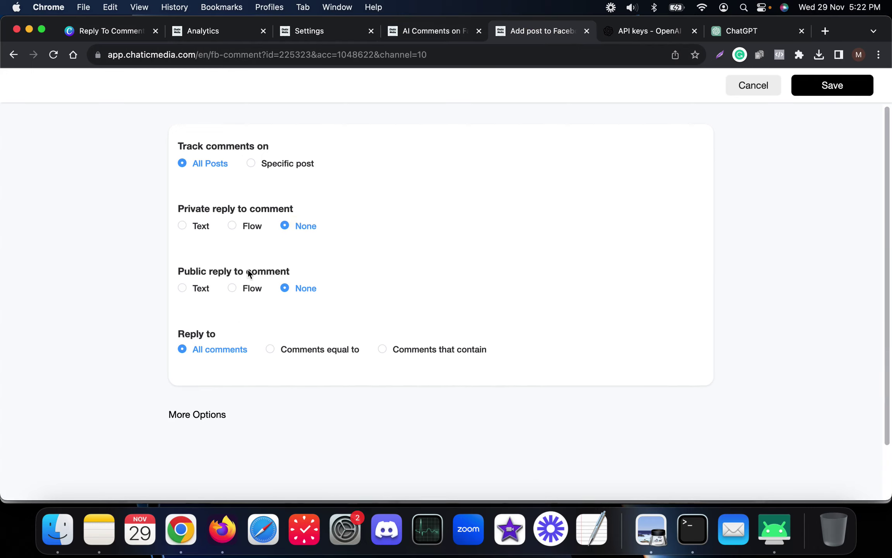
{"action": "left_click", "coordinate": [246, 291]}
{"action": "left_click", "coordinate": [241, 319]}
{"action": "left_click", "coordinate": [231, 345]}
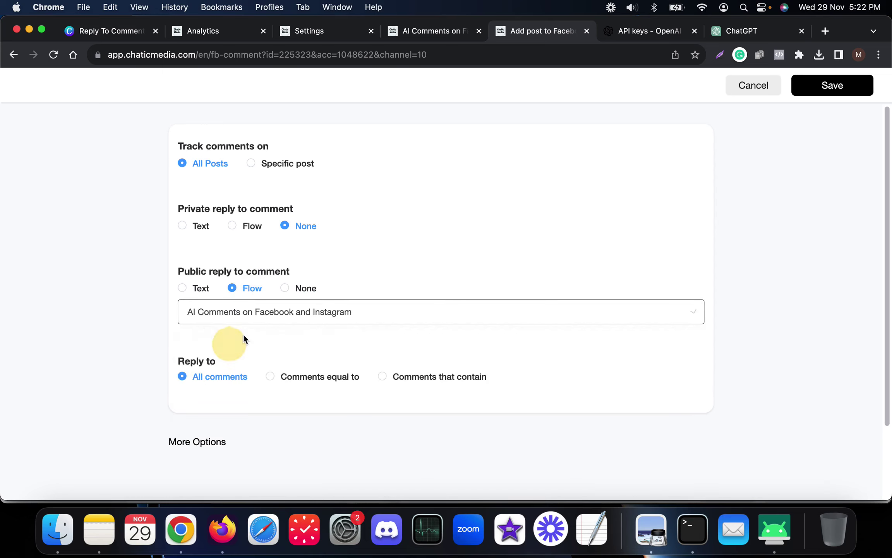
Turn off "Don't reply to replies to comments" in the Instagram automation's additional options
{"action": "scroll", "coordinate": [293, 313], "scroll_direction": "down", "scroll_amount": 5}
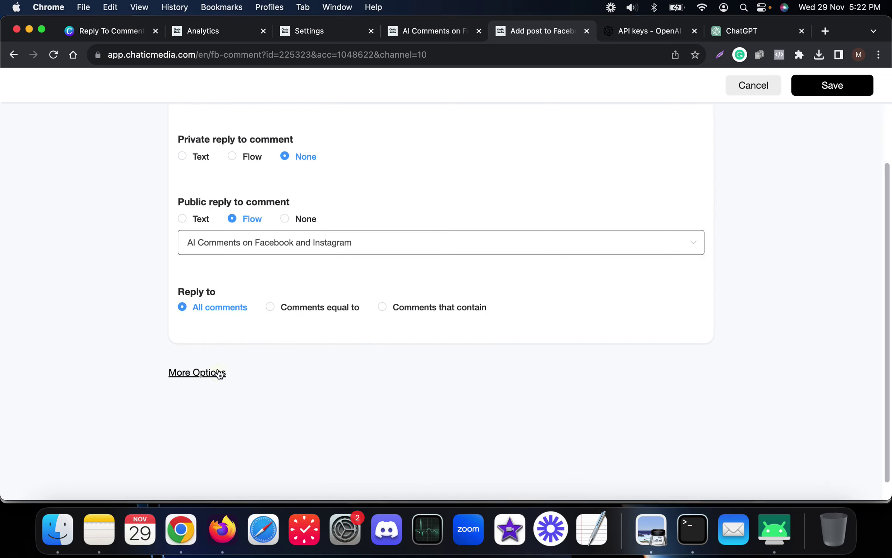
{"action": "scroll", "coordinate": [219, 372], "scroll_direction": "down", "scroll_amount": 5}
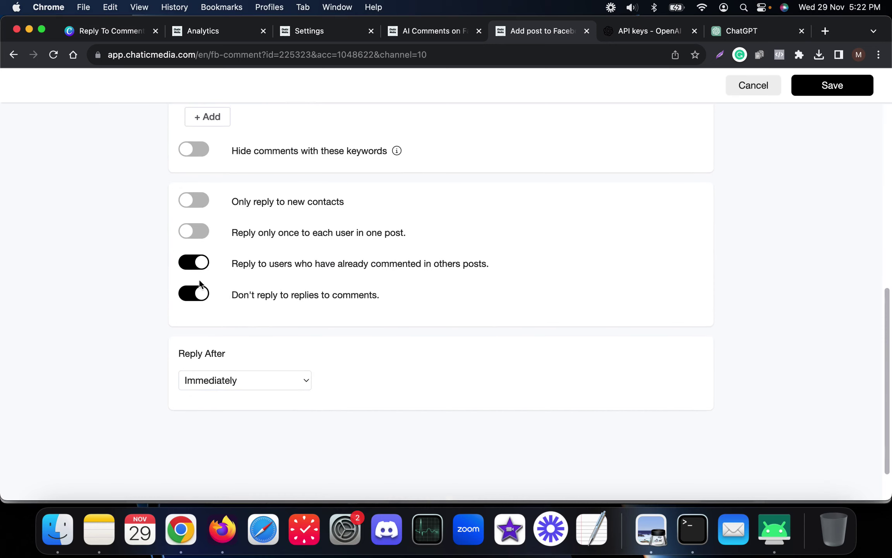
{"action": "left_click", "coordinate": [198, 294]}
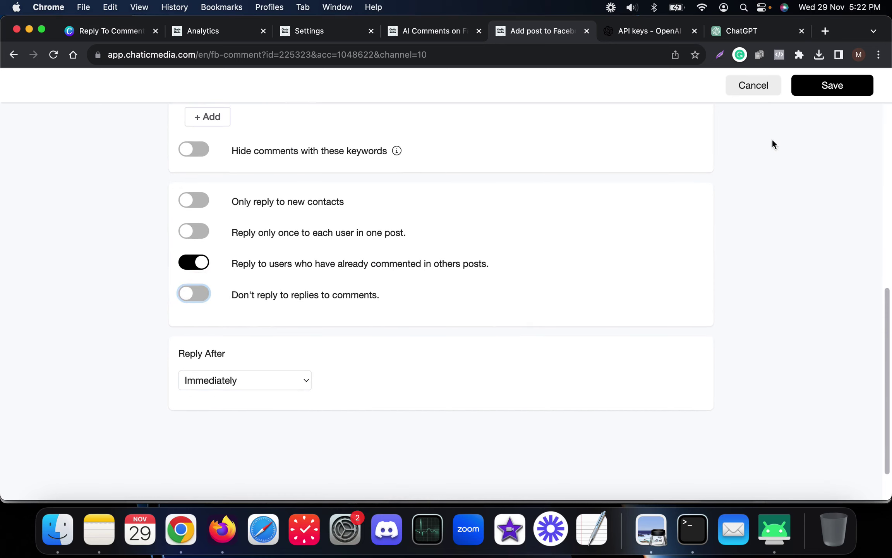
Save and activate the "AI Comment" Instagram automation, and return to the "AI Comments on Facebook and Instagram" flow
{"action": "left_click", "coordinate": [823, 91]}
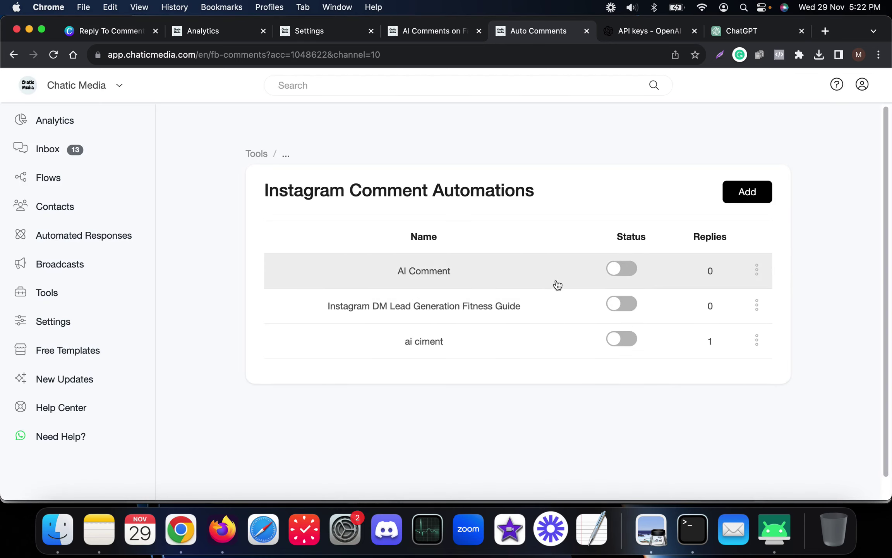
{"action": "left_click", "coordinate": [627, 273]}
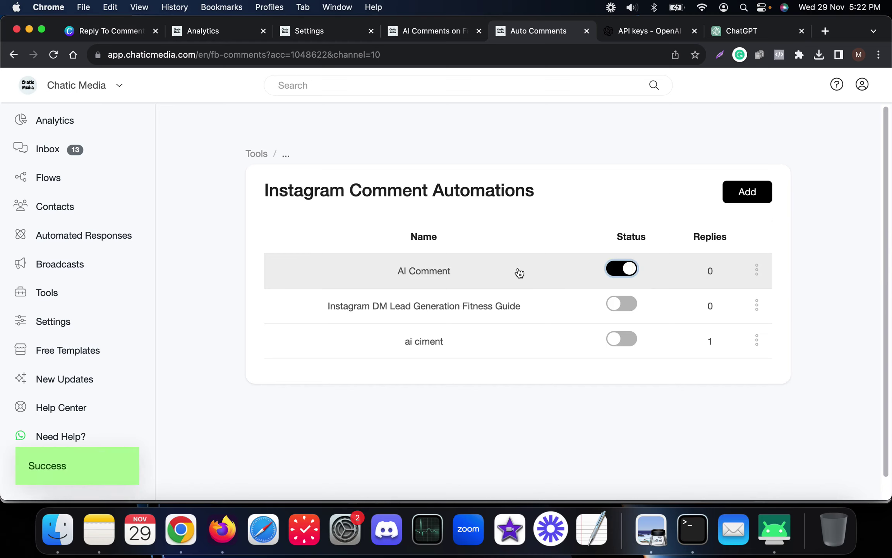
{"action": "left_click", "coordinate": [437, 30]}
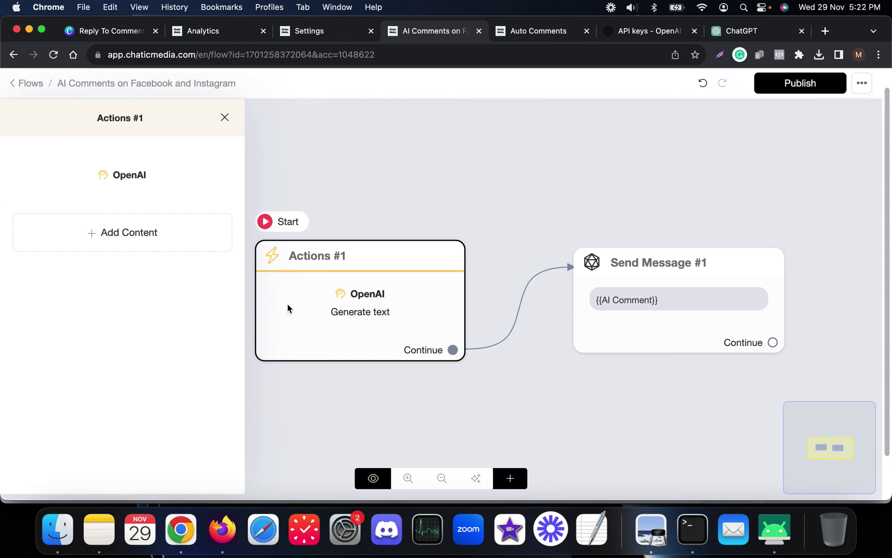
Switch to Firefox and start a comment on the "ChatGPT Chatbot Voice Assistant" post of the Chatic Media Facebook page
{"action": "left_click", "coordinate": [223, 527]}
{"action": "scroll", "coordinate": [419, 324], "scroll_direction": "down", "scroll_amount": 4}
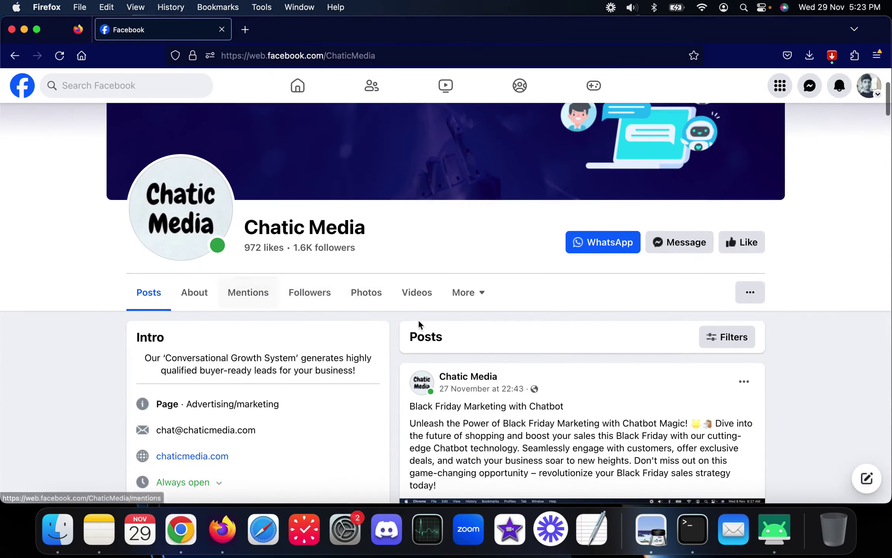
{"action": "scroll", "coordinate": [419, 325], "scroll_direction": "down", "scroll_amount": 10}
{"action": "scroll", "coordinate": [419, 323], "scroll_direction": "up", "scroll_amount": 3}
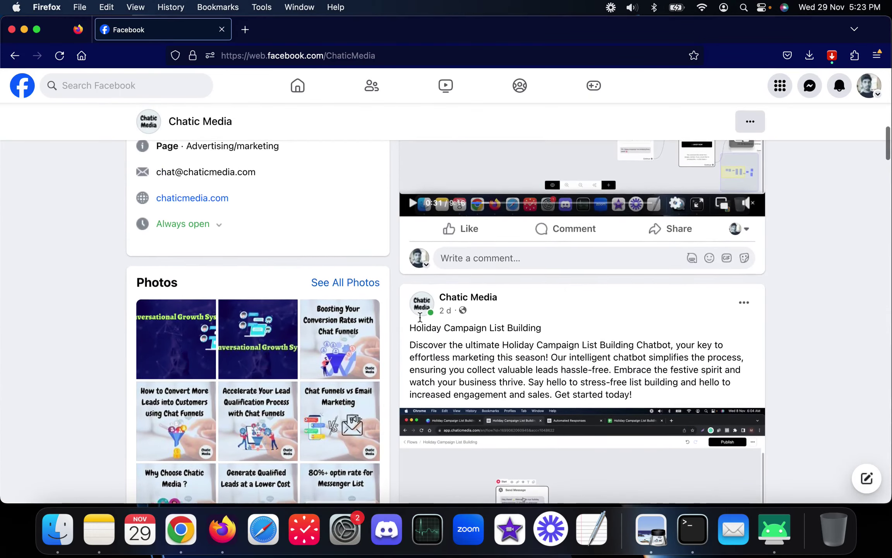
{"action": "scroll", "coordinate": [420, 317], "scroll_direction": "down", "scroll_amount": 15}
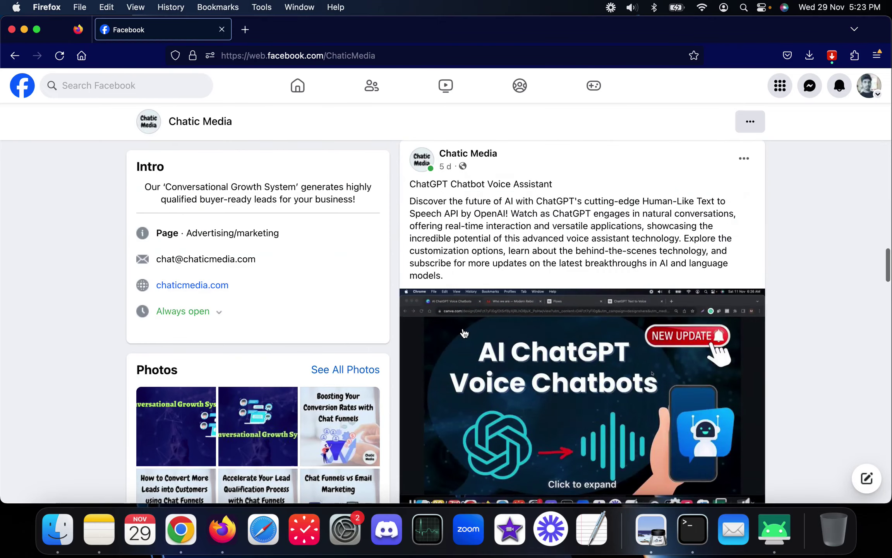
{"action": "scroll", "coordinate": [463, 332], "scroll_direction": "down", "scroll_amount": 5}
{"action": "left_click", "coordinate": [461, 365]}
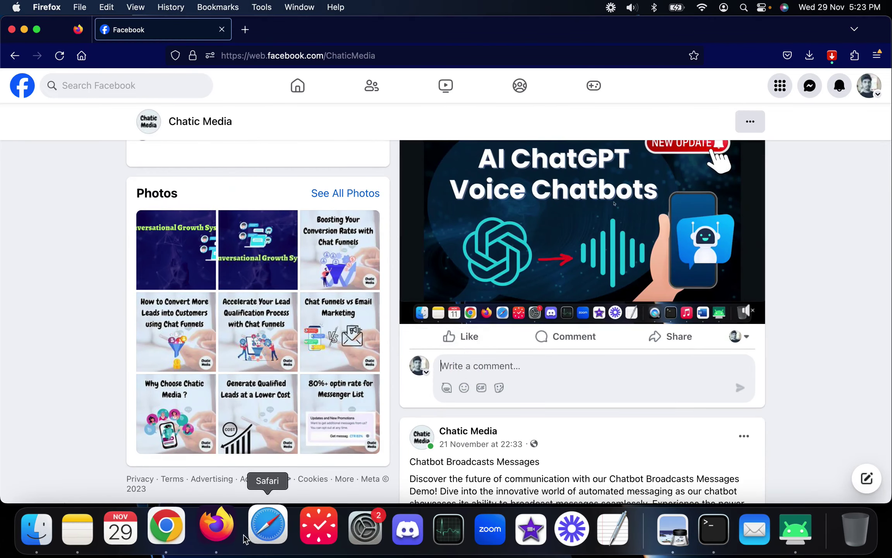
Switch to Chrome and review the wedding business's contact details, office hours and FAQs in the ChatGPT conversation
{"action": "left_click", "coordinate": [175, 527]}
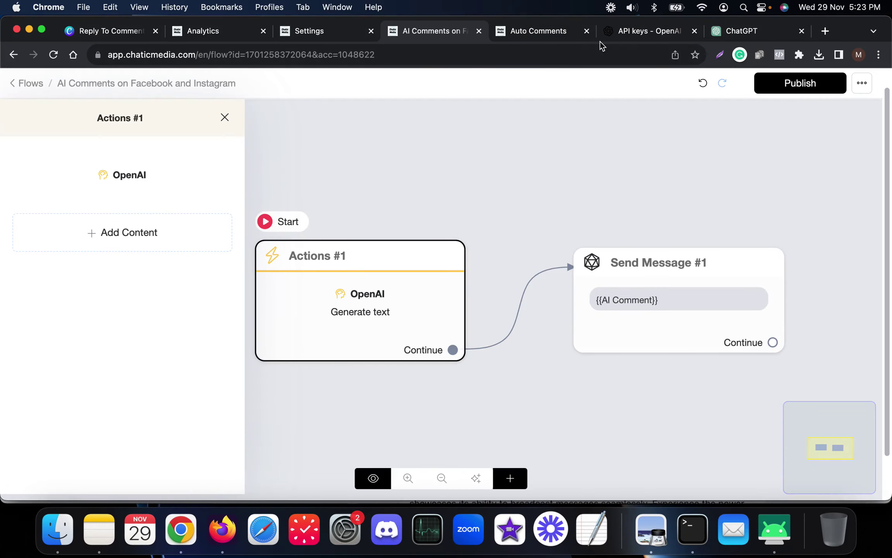
{"action": "left_click", "coordinate": [740, 33]}
{"action": "left_click", "coordinate": [450, 289]}
{"action": "scroll", "coordinate": [465, 287], "scroll_direction": "up", "scroll_amount": 7}
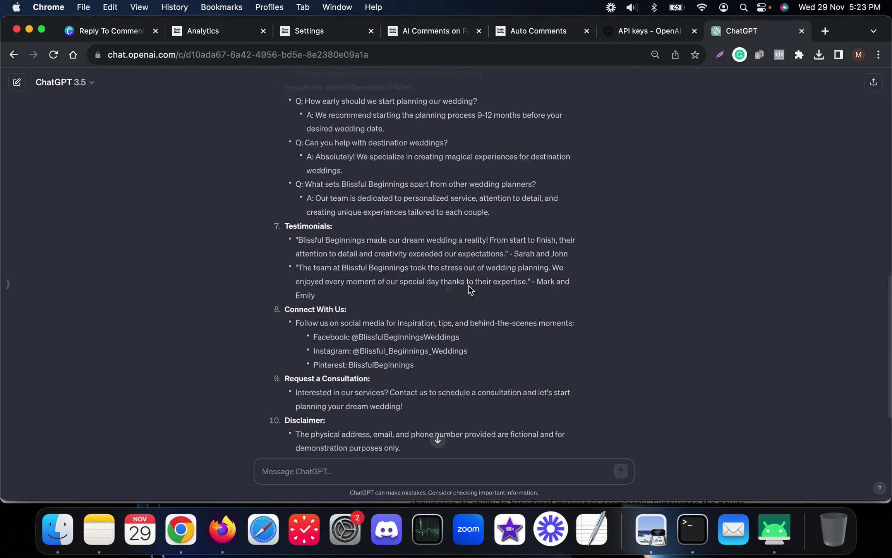
{"action": "scroll", "coordinate": [474, 287], "scroll_direction": "up", "scroll_amount": 5}
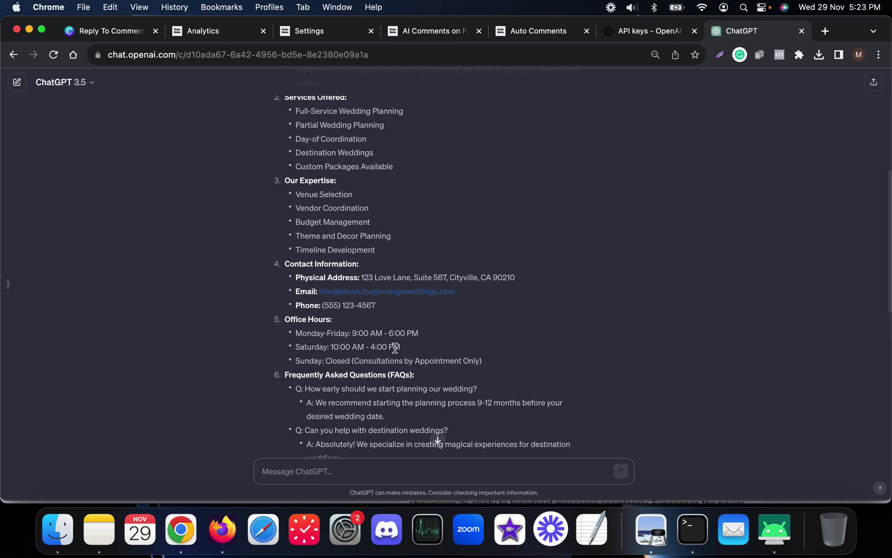
Back in Firefox, post the comment "what is the opening hours on Saturday?" on the "ChatGPT Chatbot Voice Assistant" post
{"action": "left_click", "coordinate": [219, 534]}
{"action": "left_click", "coordinate": [480, 371]}
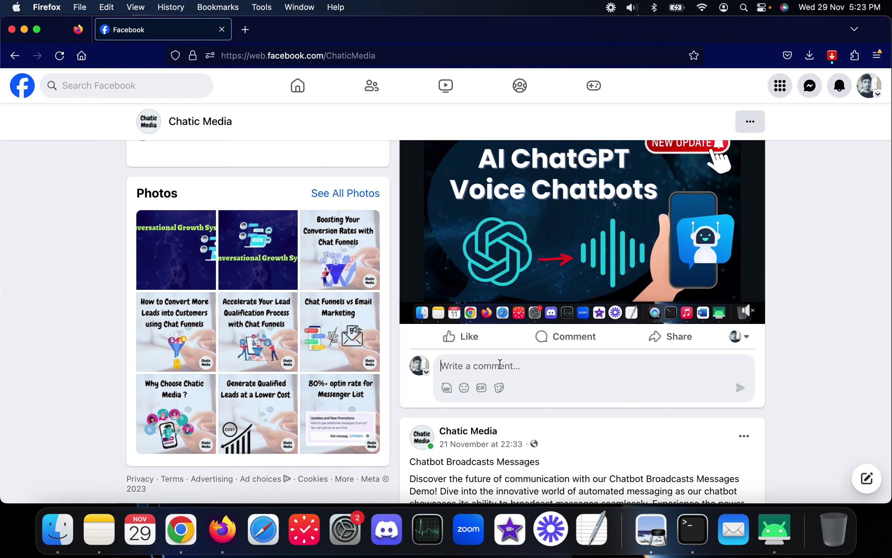
{"action": "type", "text": "what is the opening hours on Saturday?"}
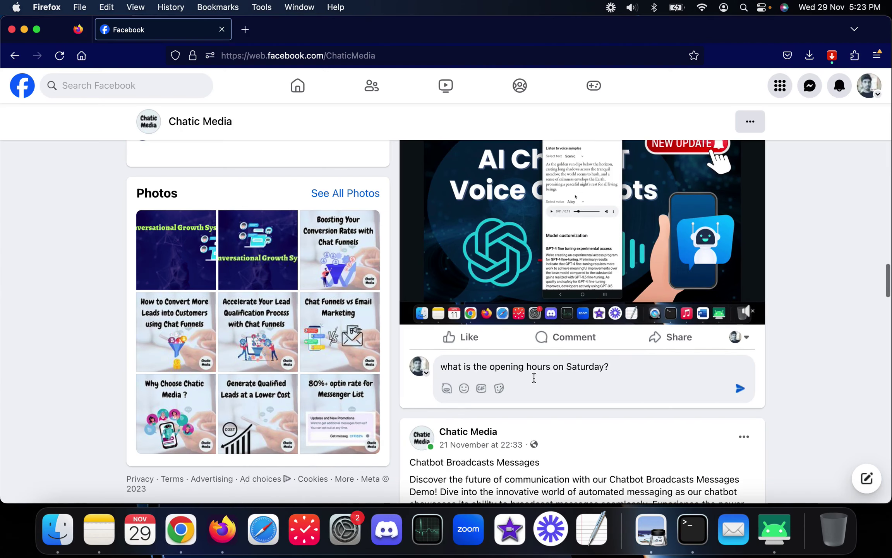
{"action": "left_click", "coordinate": [740, 389]}
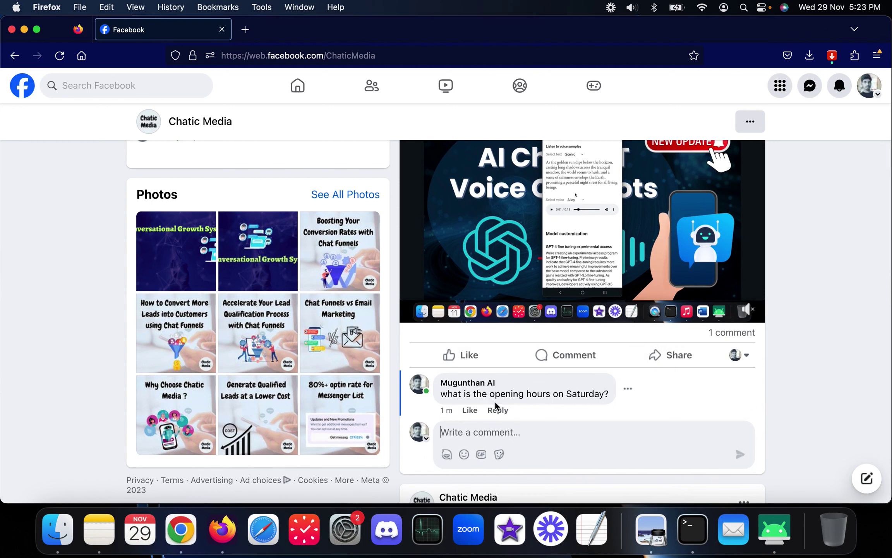
Reload the Facebook page and examine the reply to the Saturday opening hours comment
{"action": "left_click", "coordinate": [58, 58]}
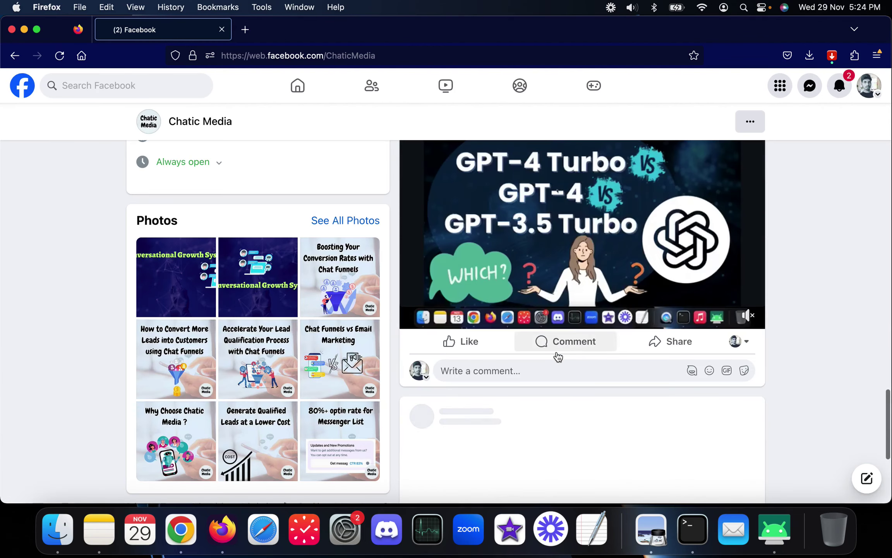
{"action": "scroll", "coordinate": [557, 348], "scroll_direction": "down", "scroll_amount": 6}
{"action": "scroll", "coordinate": [560, 349], "scroll_direction": "up", "scroll_amount": 2}
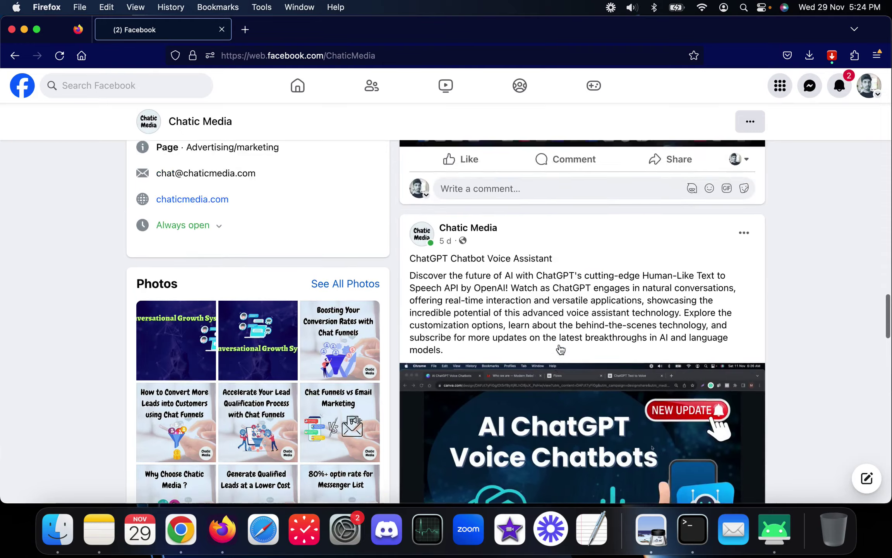
{"action": "scroll", "coordinate": [560, 349], "scroll_direction": "down", "scroll_amount": 8}
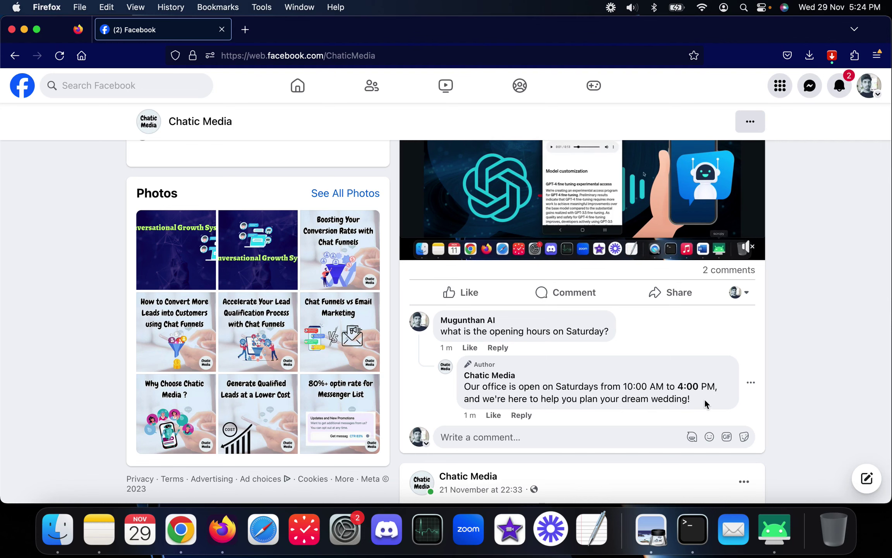
{"action": "left_click_drag", "start_coordinate": [691, 399], "coordinate": [467, 376]}
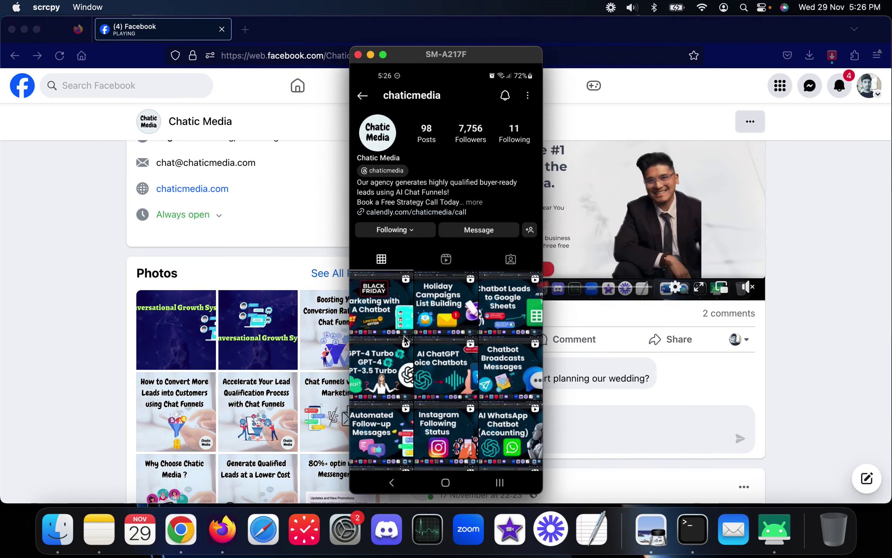
Post the comment "What is your email address?" on the "Selling E-Books Through Instagram" post of the chaticmedia Instagram profile
{"action": "scroll", "coordinate": [404, 336], "scroll_direction": "down", "scroll_amount": 3}
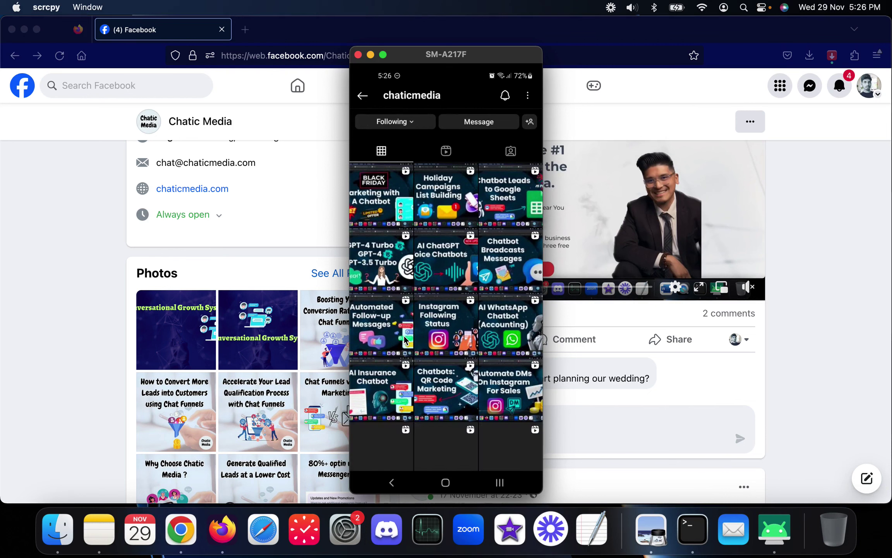
{"action": "scroll", "coordinate": [404, 335], "scroll_direction": "up", "scroll_amount": 2}
{"action": "scroll", "coordinate": [403, 335], "scroll_direction": "down", "scroll_amount": 5}
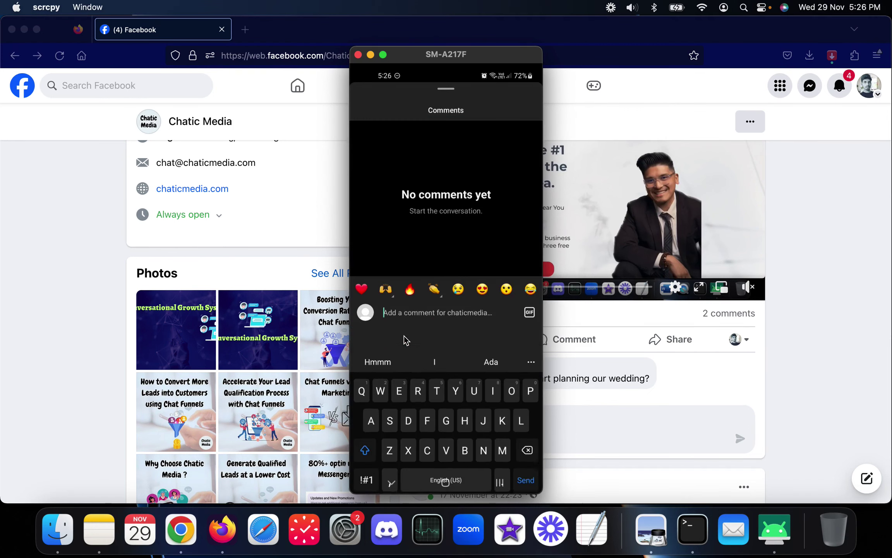
{"action": "type", "text": "Ehat"}
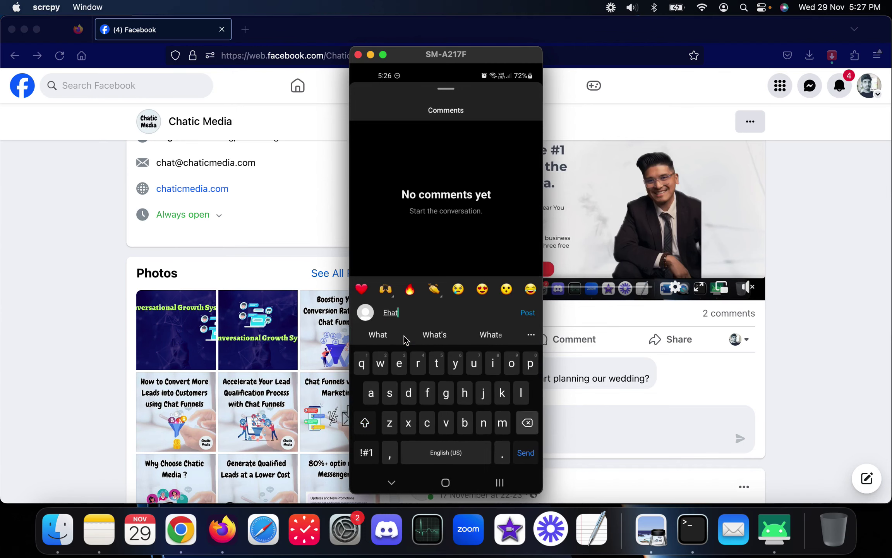
{"action": "key", "text": "BackSpace"}
{"action": "key", "text": "BackSpace"}
{"action": "key", "text": "BackSpace"}
{"action": "key", "text": "BackSpace"}
{"action": "type", "text": "What is "}
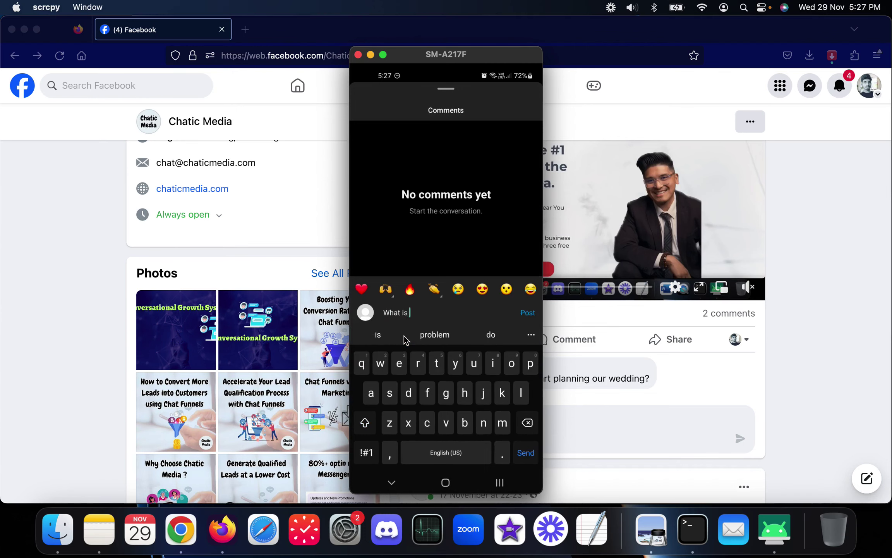
{"action": "type", "text": "your email "}
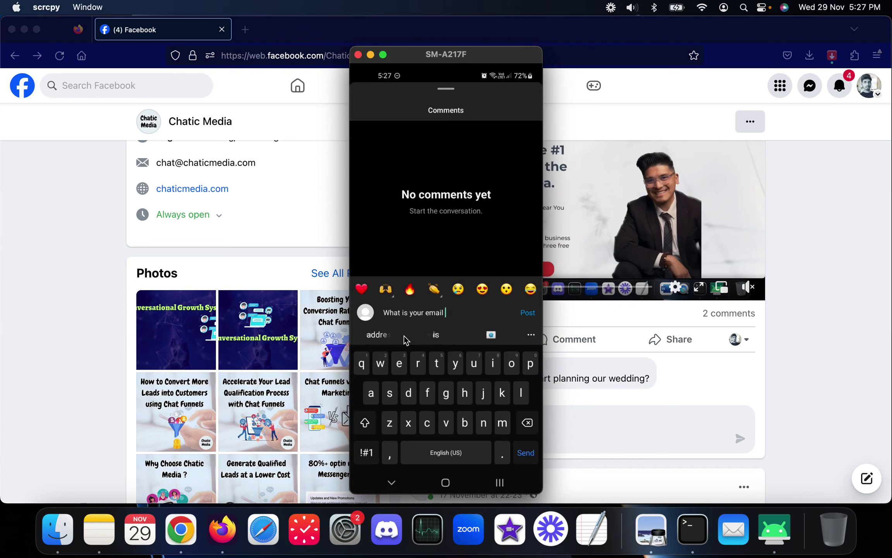
{"action": "type", "text": "address?"}
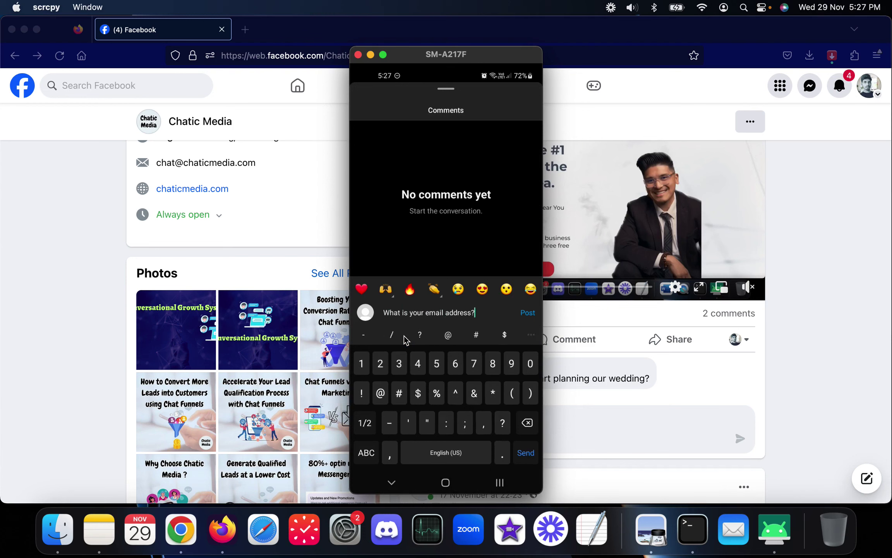
{"action": "key", "text": "Return"}
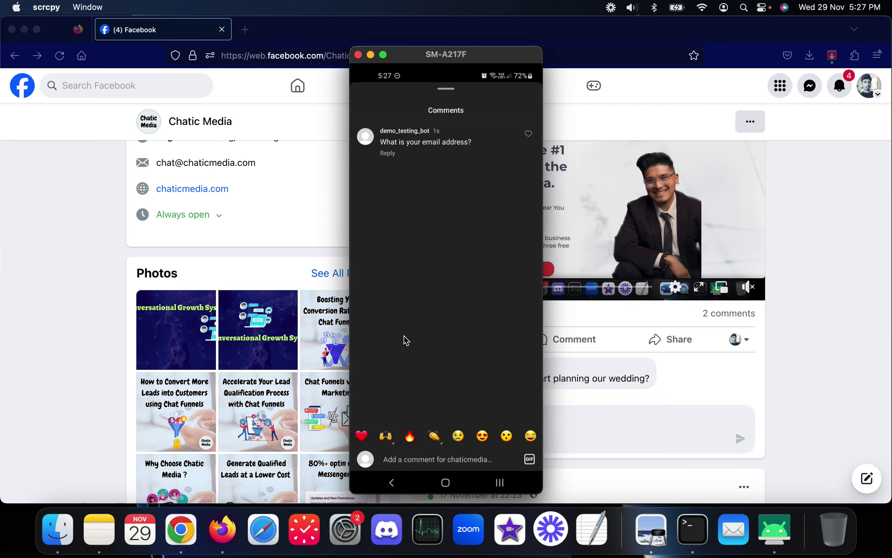
Reopen the comments of the "Selling E-Books Through Instagram" post to check the automatic reply, and look through the posts below
{"action": "right_click", "coordinate": [404, 340]}
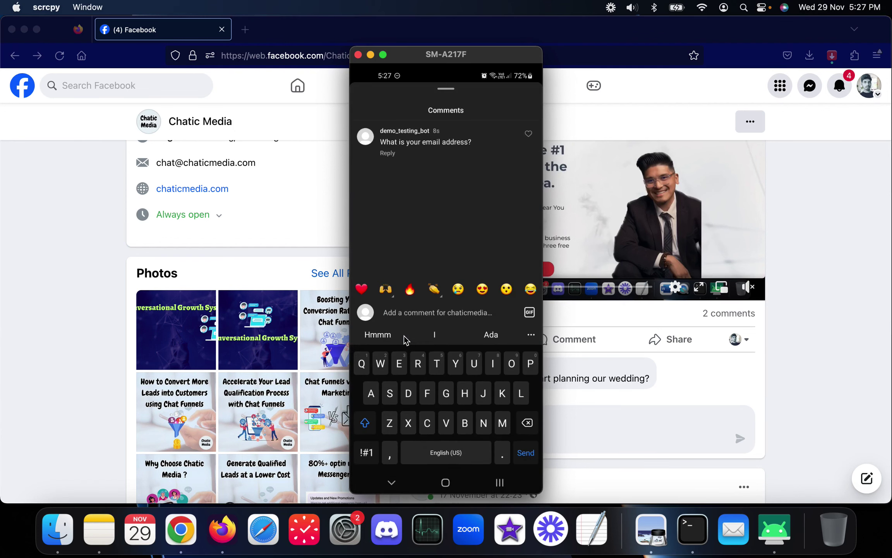
{"action": "right_click", "coordinate": [404, 340]}
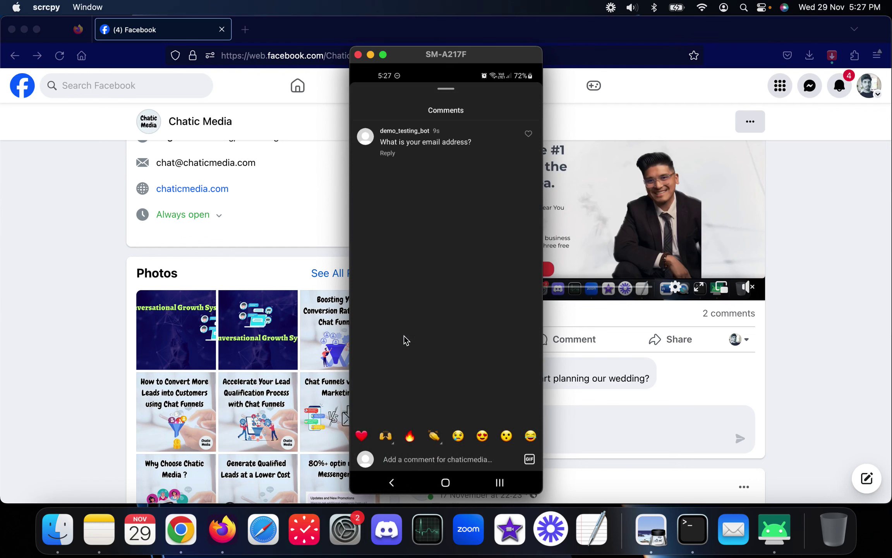
{"action": "right_click", "coordinate": [404, 340]}
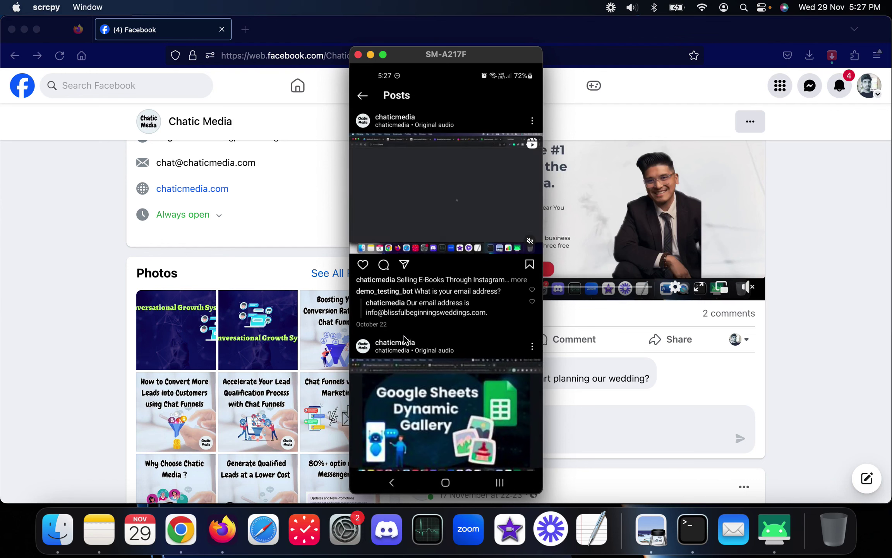
{"action": "left_click", "coordinate": [404, 340]}
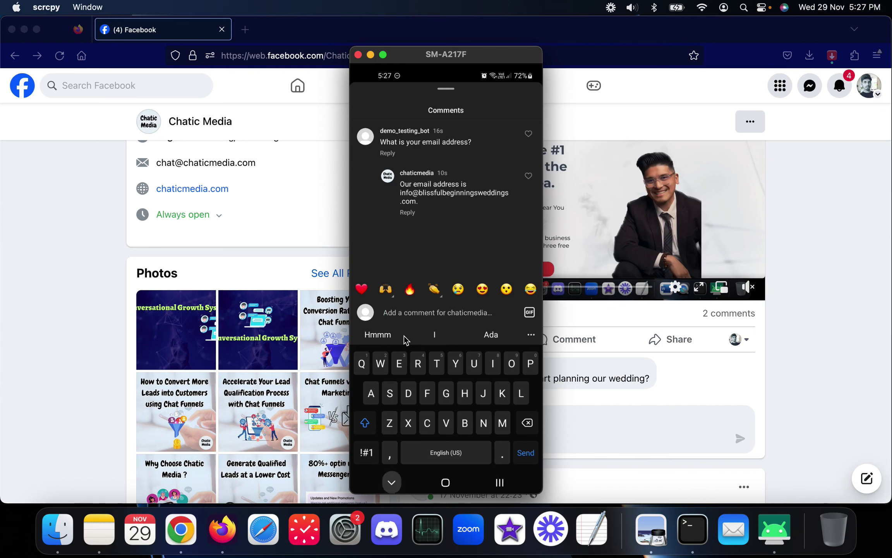
{"action": "right_click", "coordinate": [403, 339]}
{"action": "right_click", "coordinate": [404, 339]}
{"action": "scroll", "coordinate": [404, 339], "scroll_direction": "down", "scroll_amount": 5}
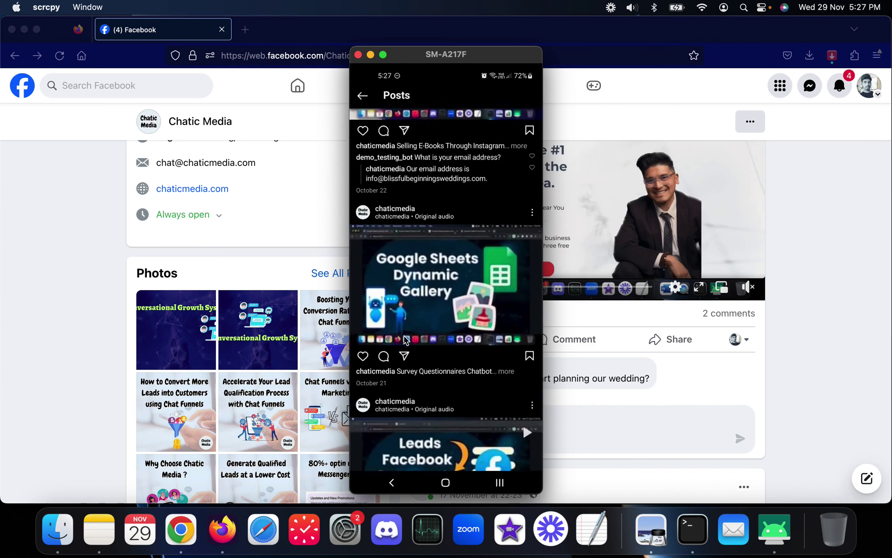
{"action": "scroll", "coordinate": [404, 340], "scroll_direction": "down", "scroll_amount": 10}
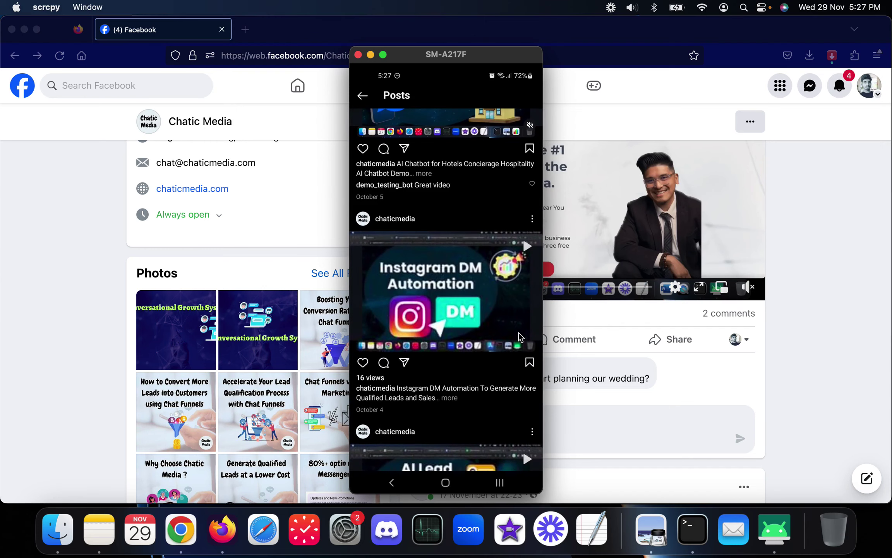
Switch to Chrome and show the Canva slide "Respond To Comments using ChatGPT"
{"action": "left_click", "coordinate": [181, 529]}
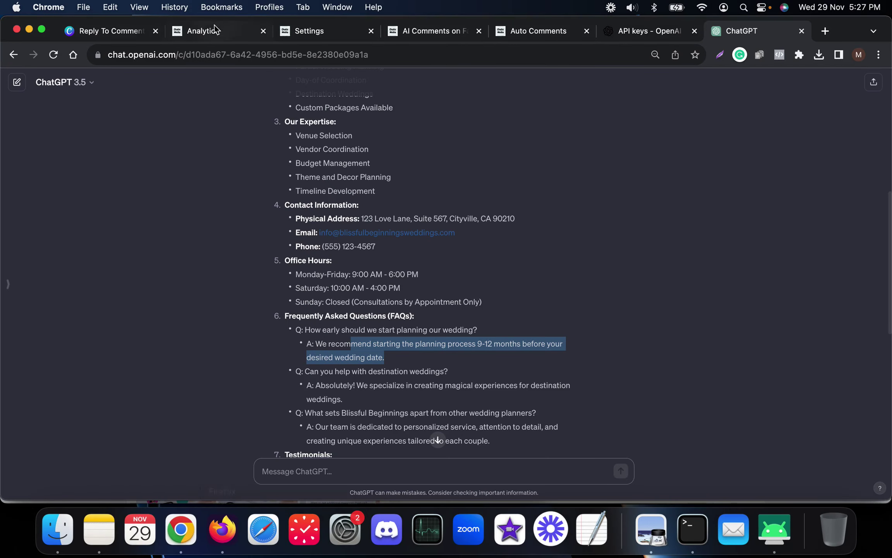
{"action": "left_click", "coordinate": [119, 32]}
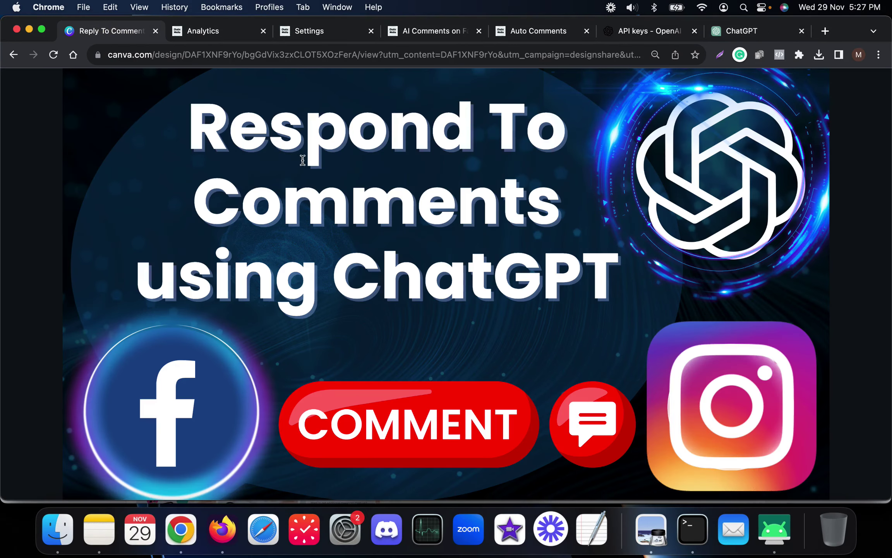